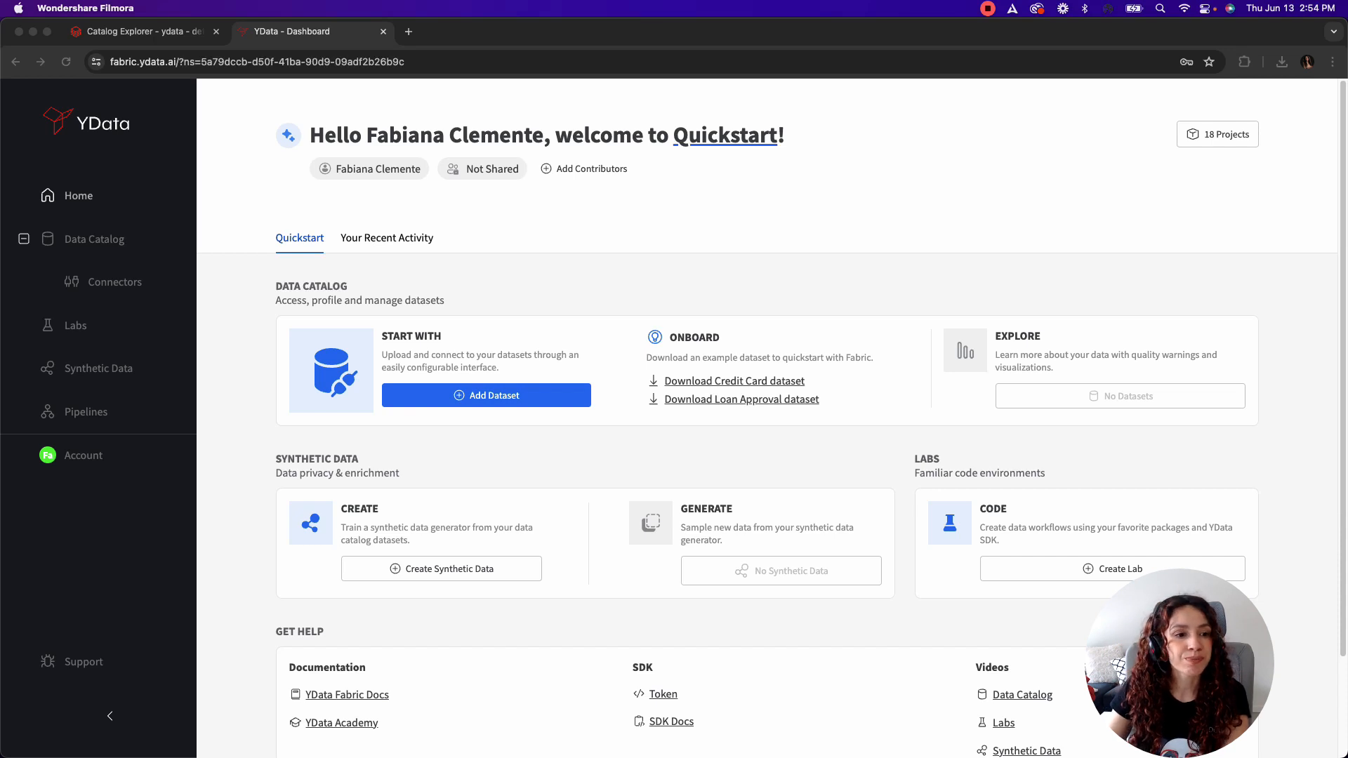
# Step: Open the Connectors page of the Quickstart project's Data Catalog
pyautogui.click(84, 240)
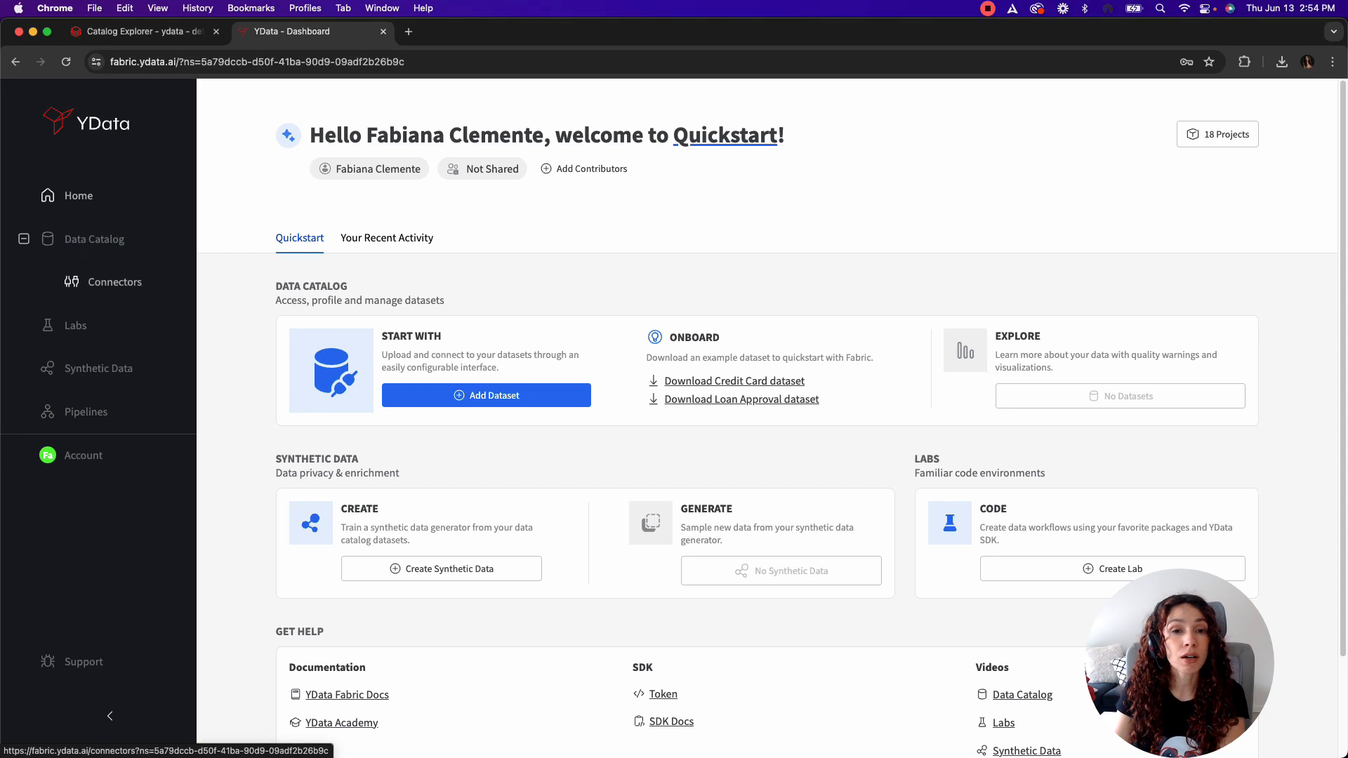
pyautogui.click(116, 284)
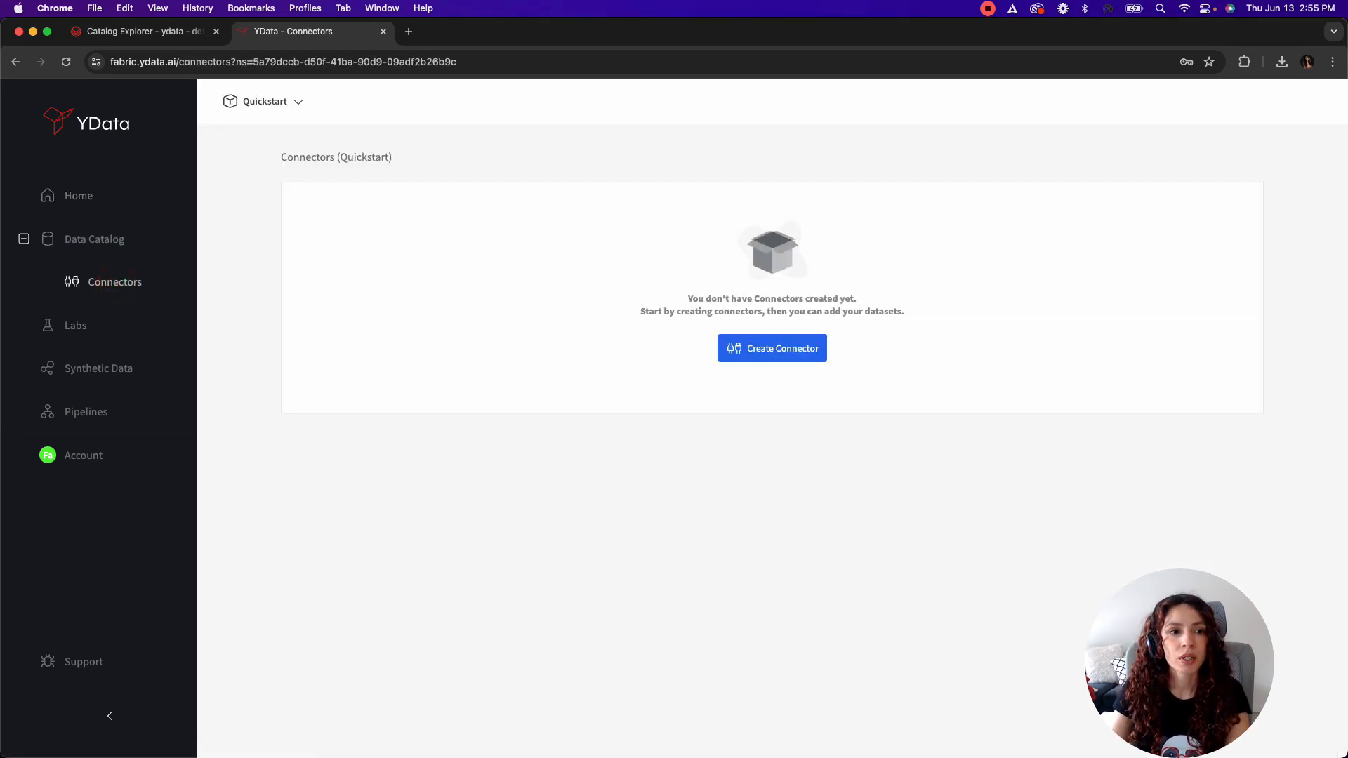
# Step: Switch to Databricks Catalog Explorer and copy the table name credit_scoring_labeled from the ydata.default schema
pyautogui.click(141, 31)
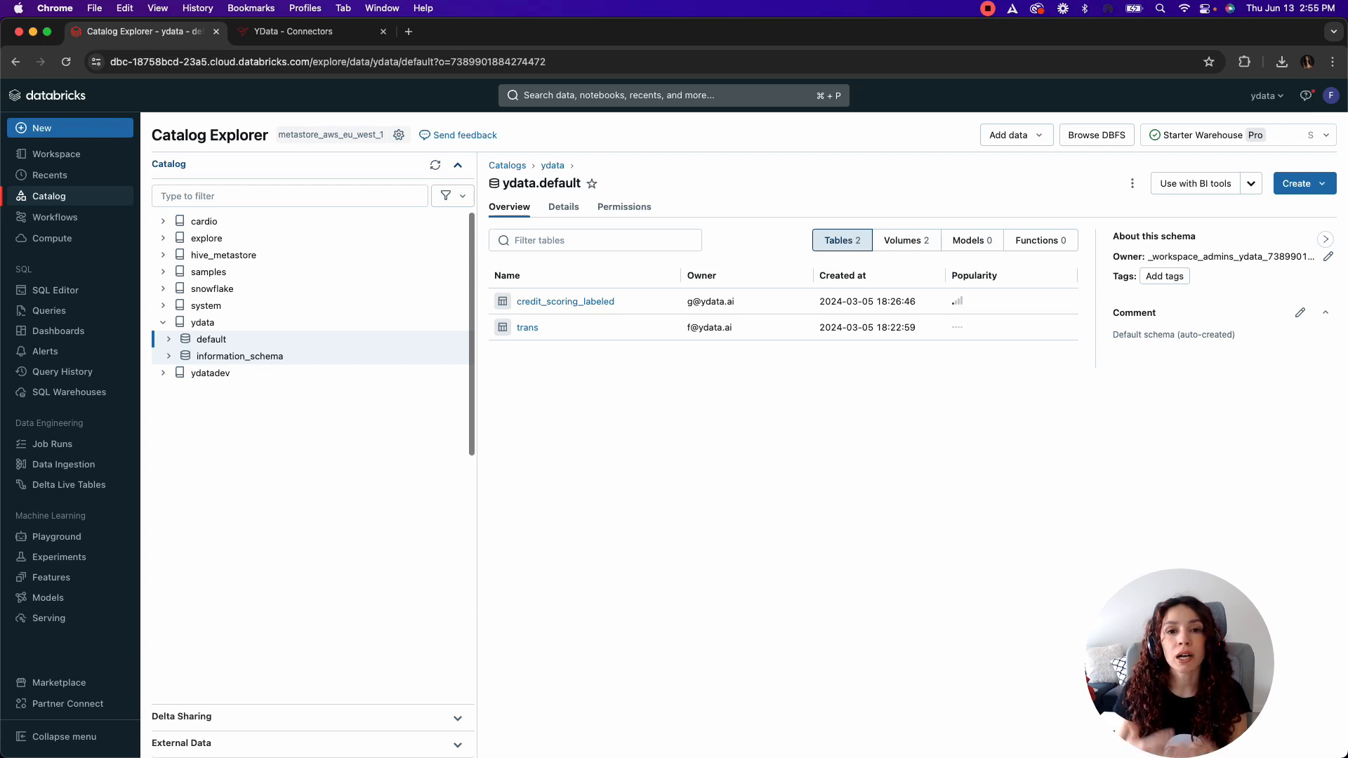
pyautogui.moveTo(624, 302); pyautogui.dragTo(517, 302)
pyautogui.press('super+c')
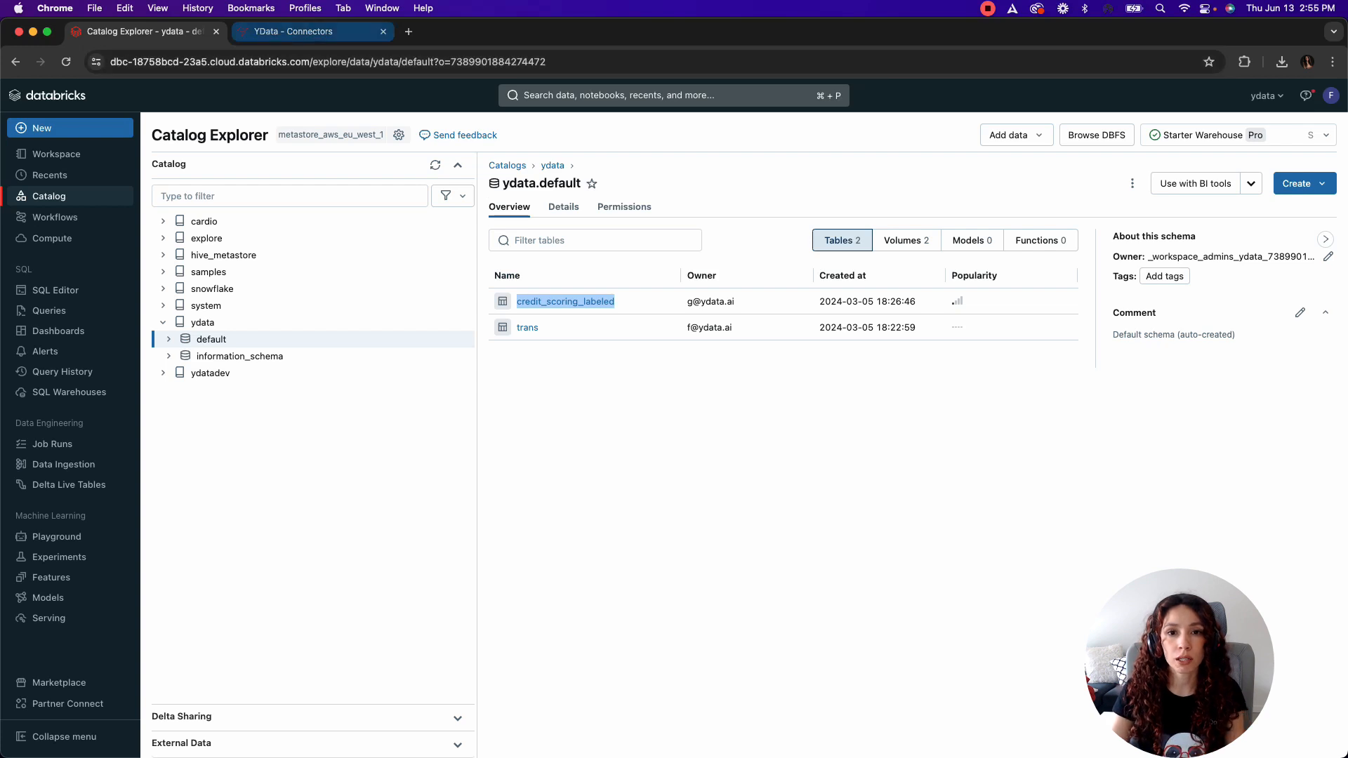
# Step: Return to YData Fabric and start a new connector of the AWS Databricks Delta Lake type
pyautogui.click(309, 31)
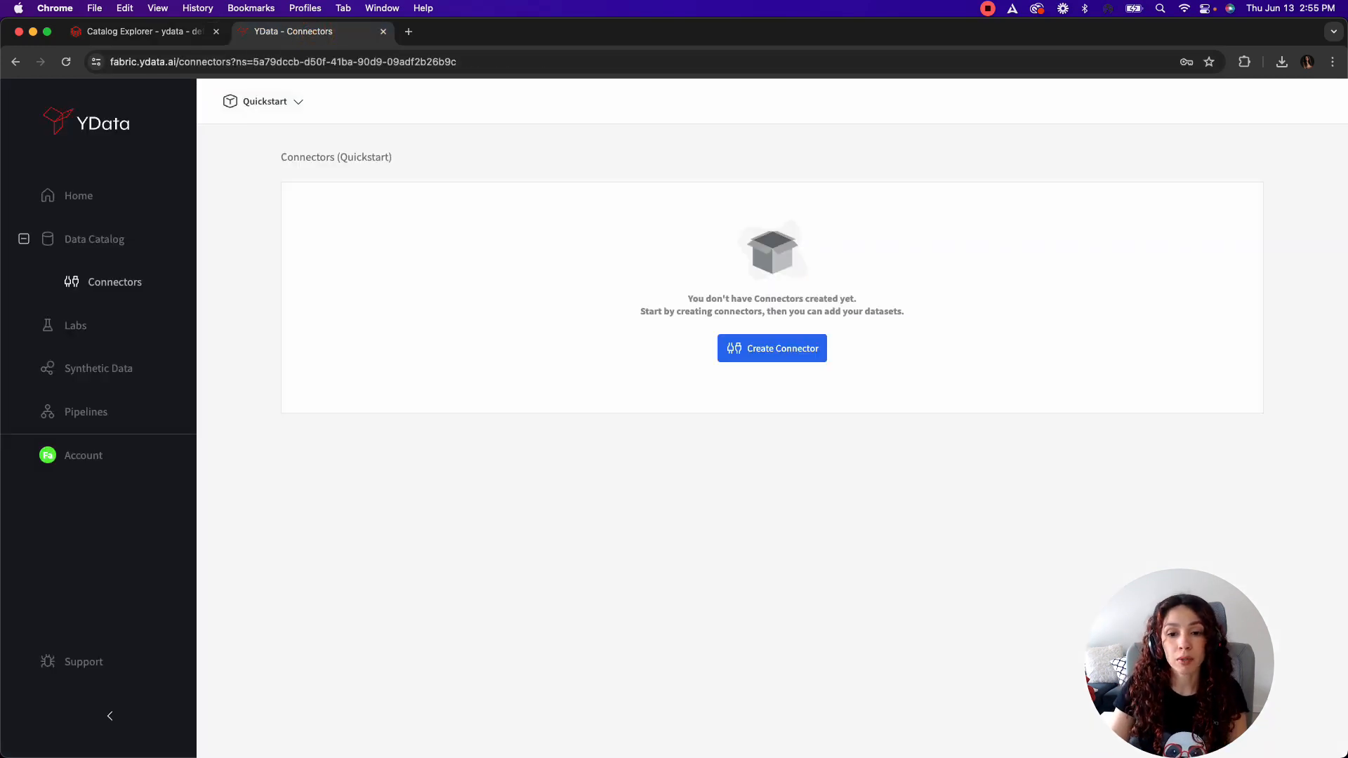
pyautogui.click(769, 349)
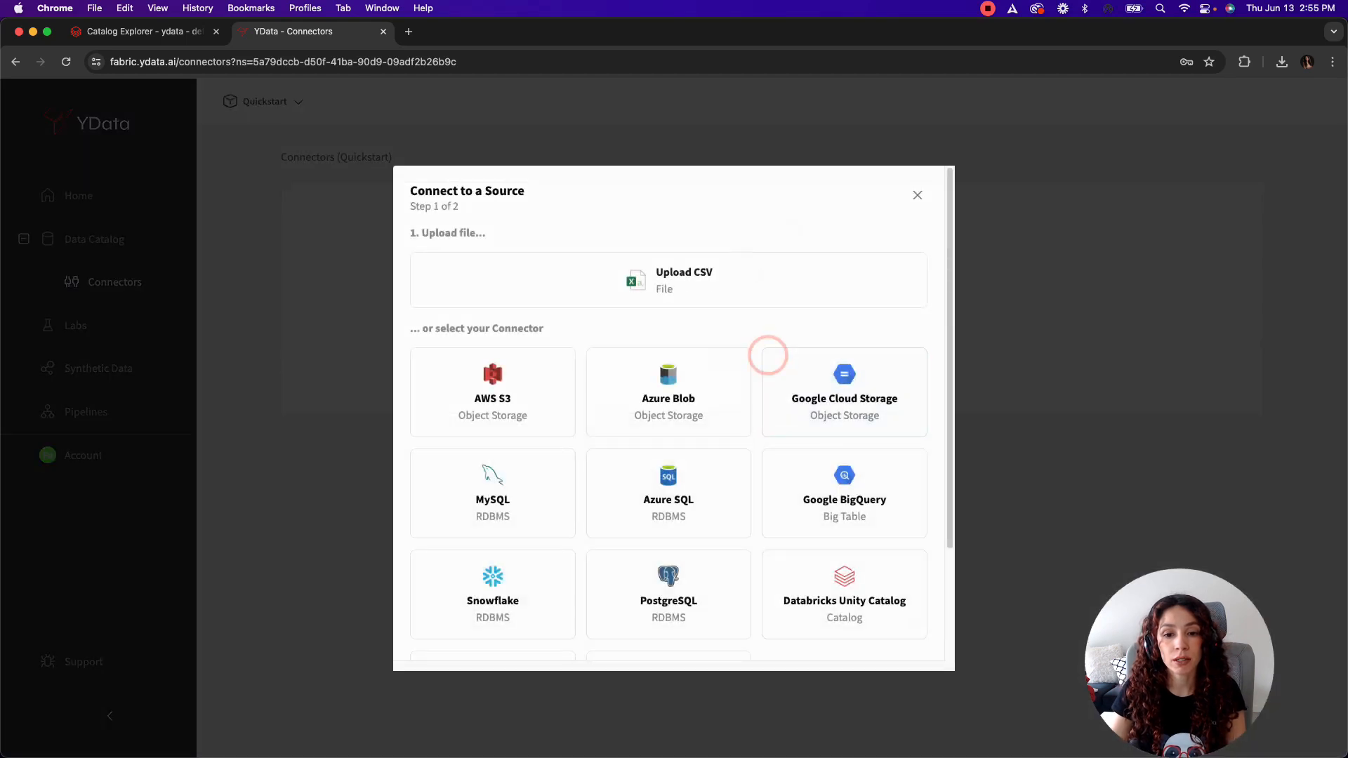
pyautogui.scroll(-3, 769, 355)
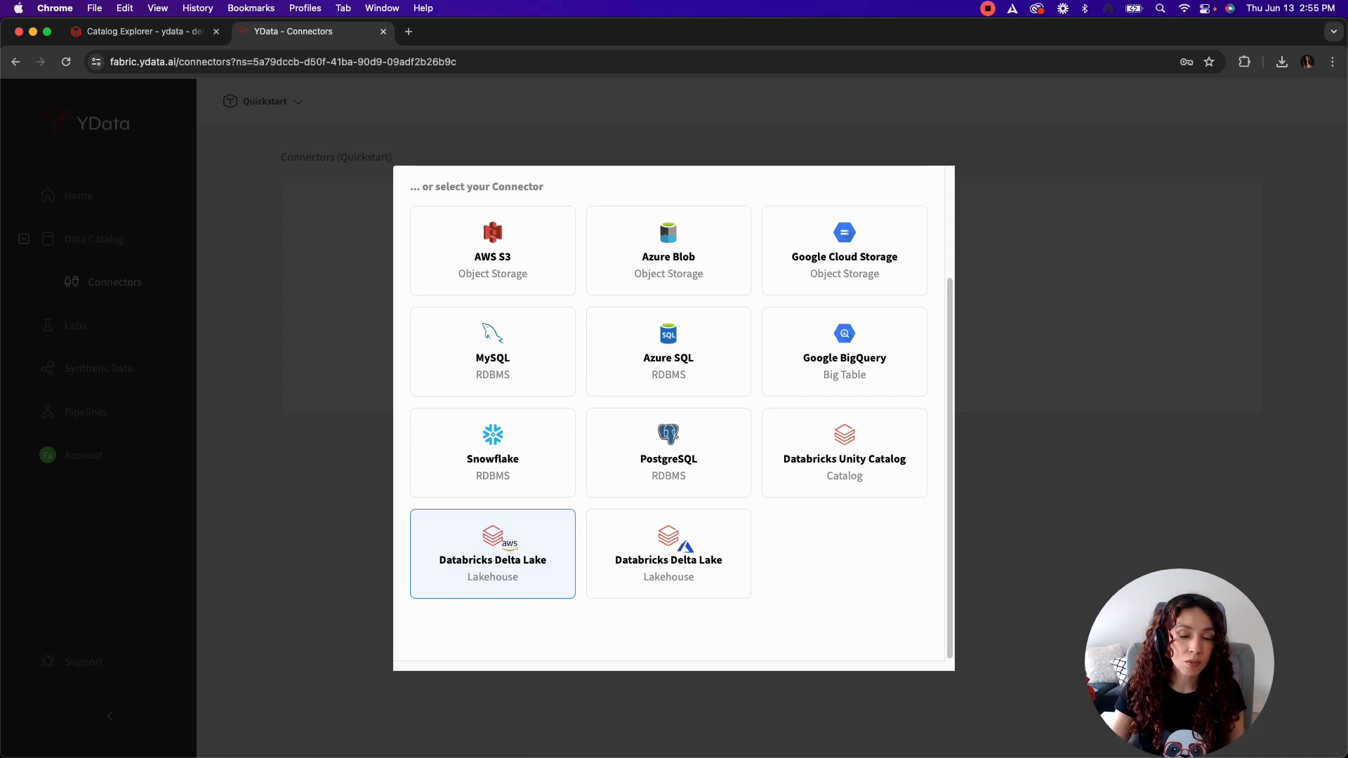
pyautogui.click(524, 560)
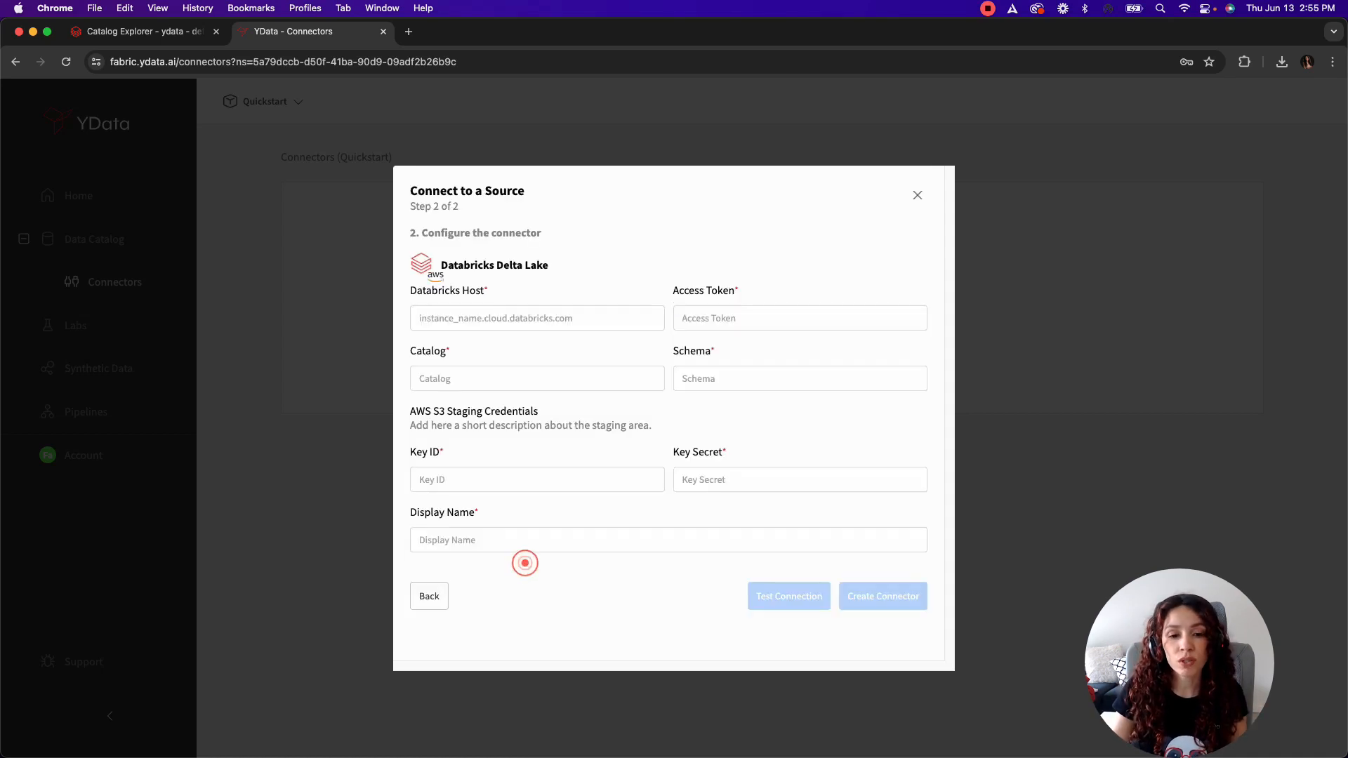
pyautogui.click(578, 318)
pyautogui.press('Down')
pyautogui.press('Down')
pyautogui.press('Down')
pyautogui.press('Down')
pyautogui.press('Down')
pyautogui.click(571, 453)
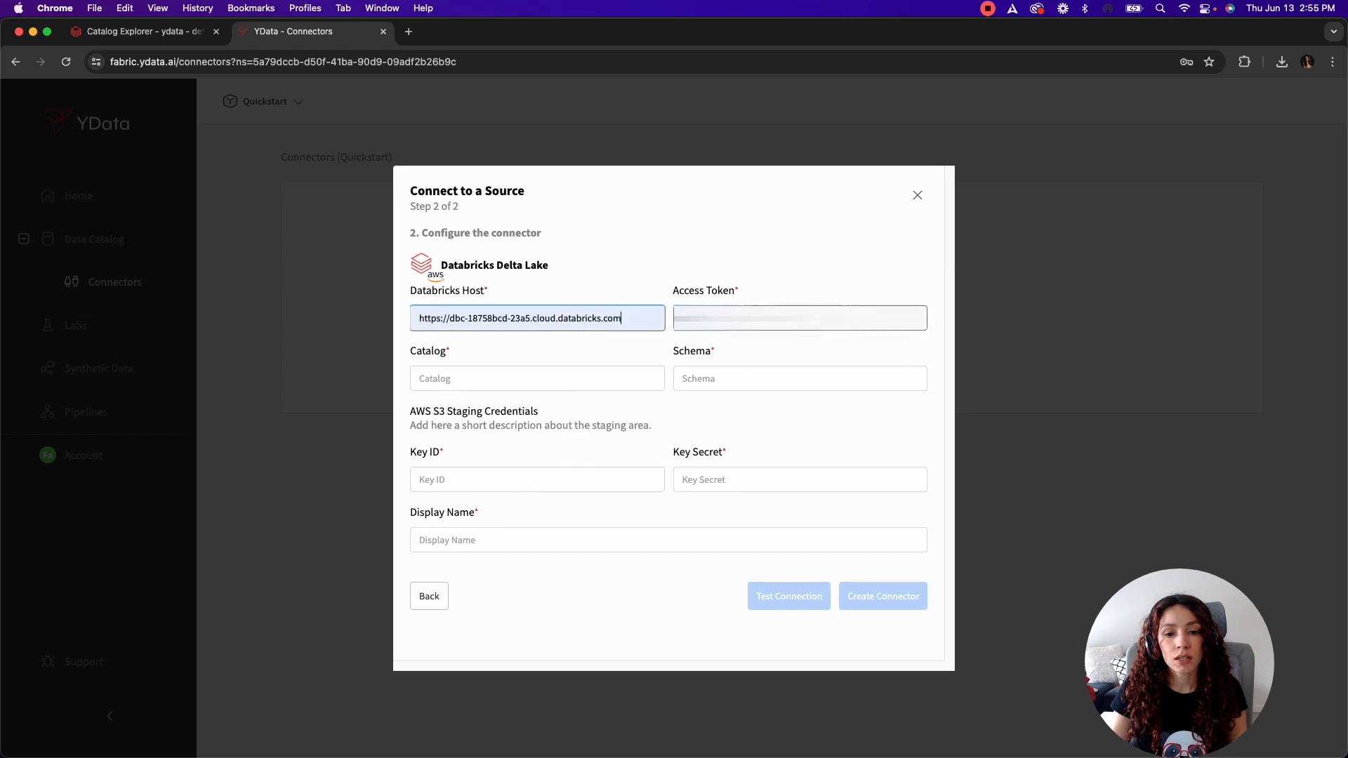
pyautogui.click(798, 319)
pyautogui.click(798, 353)
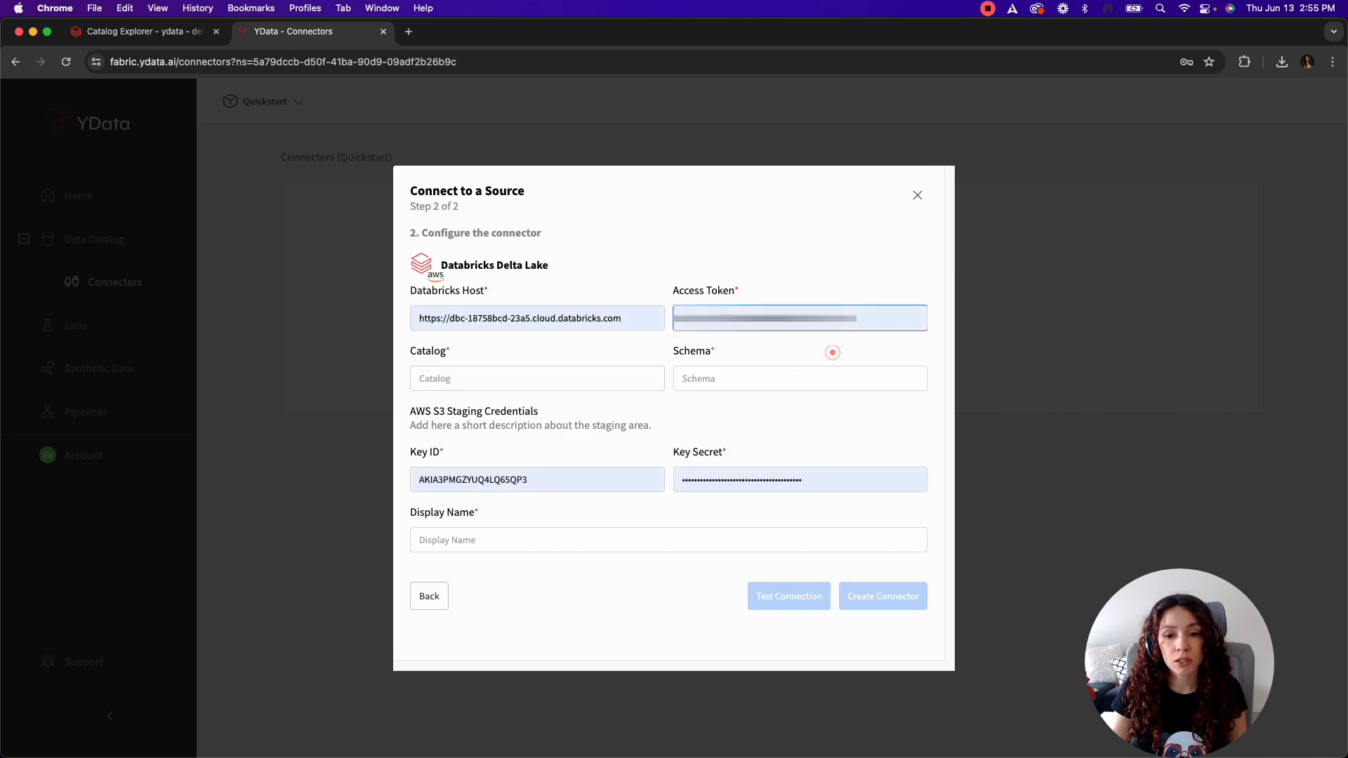
# Step: Set the connector's catalog to ydata, its schema to default and its display name to Databricks
pyautogui.click(545, 376)
pyautogui.press('Down')
pyautogui.press('Down')
pyautogui.press('Return')
pyautogui.click(704, 372)
pyautogui.press('Down')
pyautogui.press('Down')
pyautogui.click(780, 440)
pyautogui.click(512, 532)
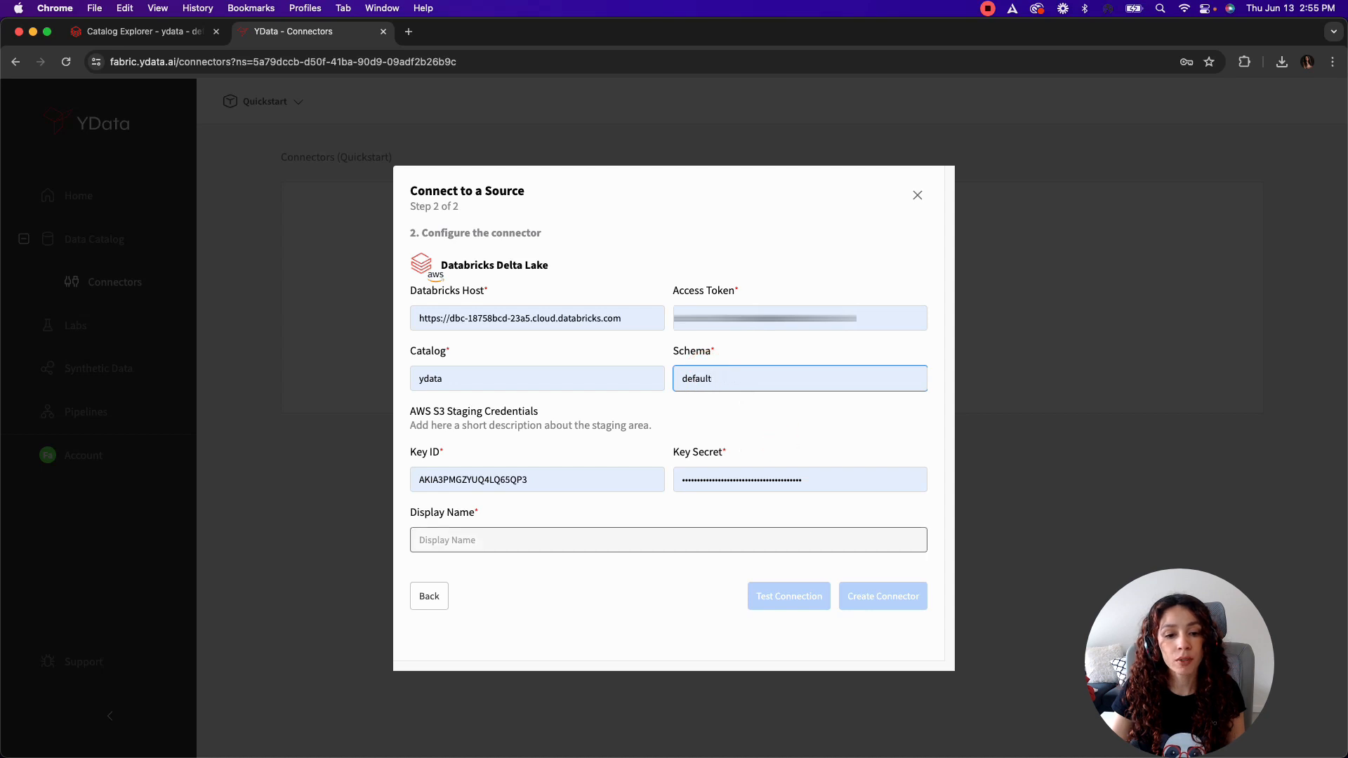
pyautogui.write('Databricks')
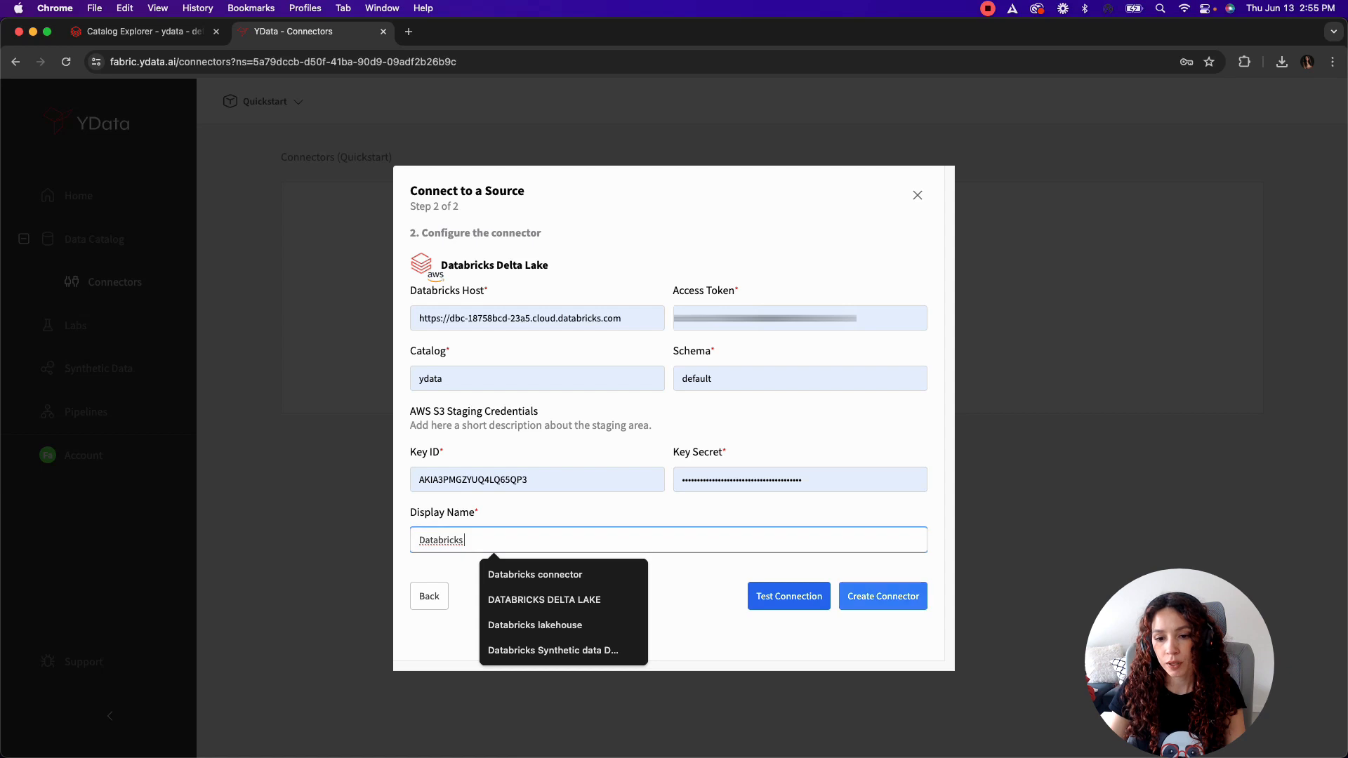
pyautogui.click(850, 566)
# Step: Test the Databricks connection and create the connector
pyautogui.click(801, 596)
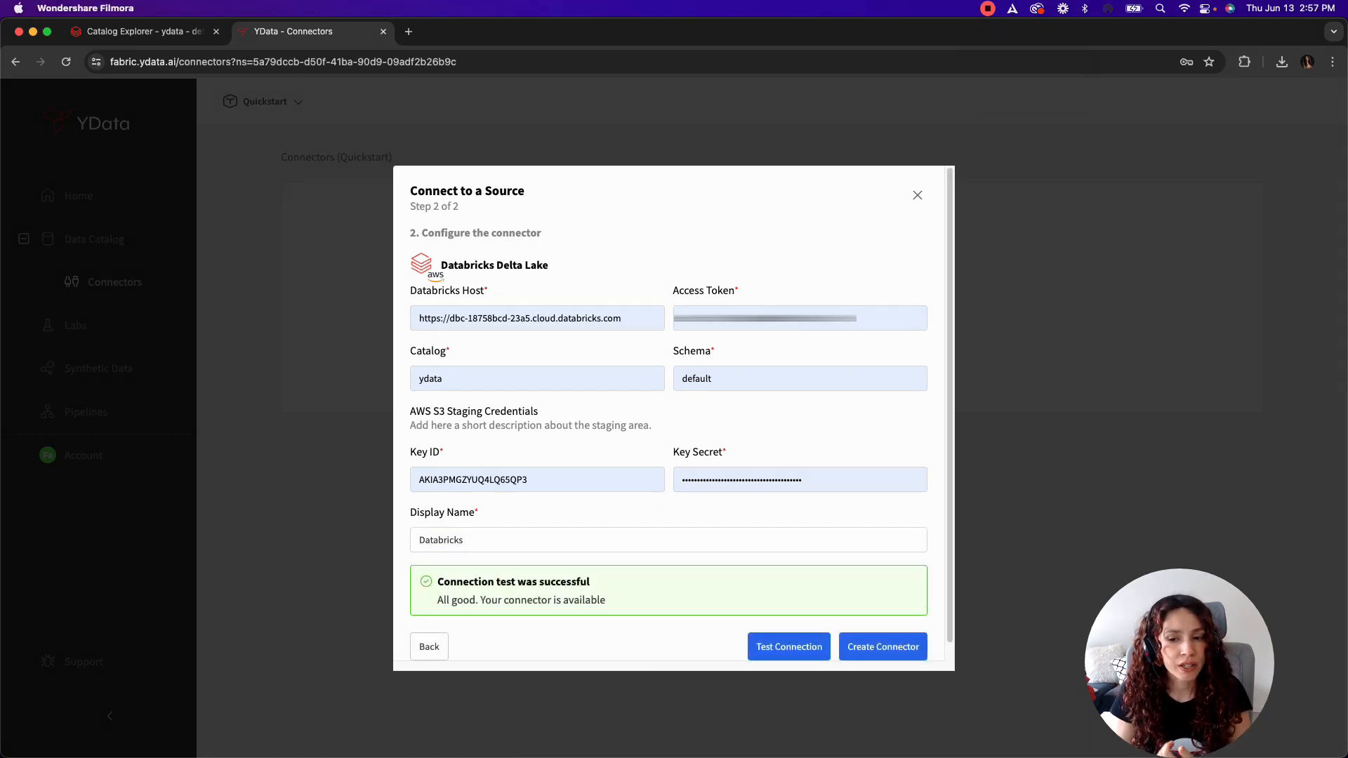
pyautogui.click(873, 646)
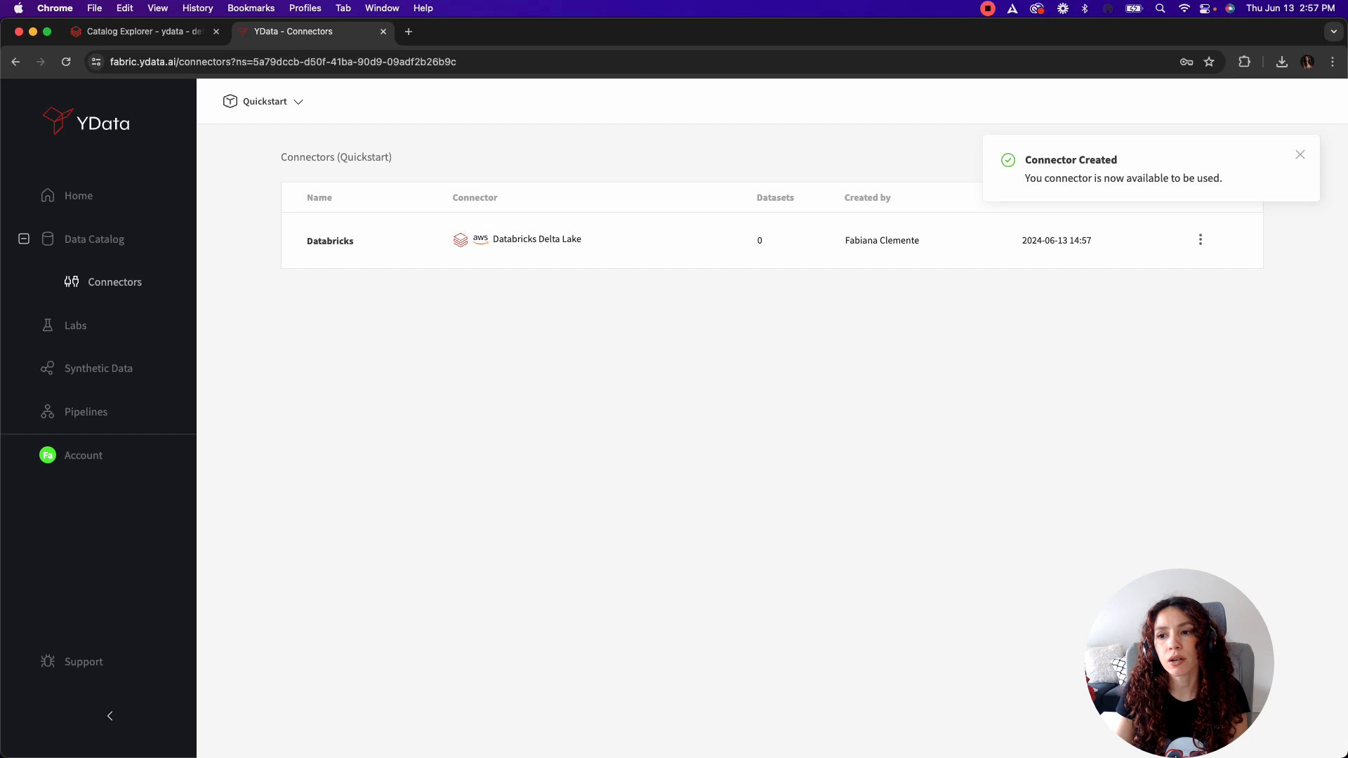
pyautogui.click(1300, 153)
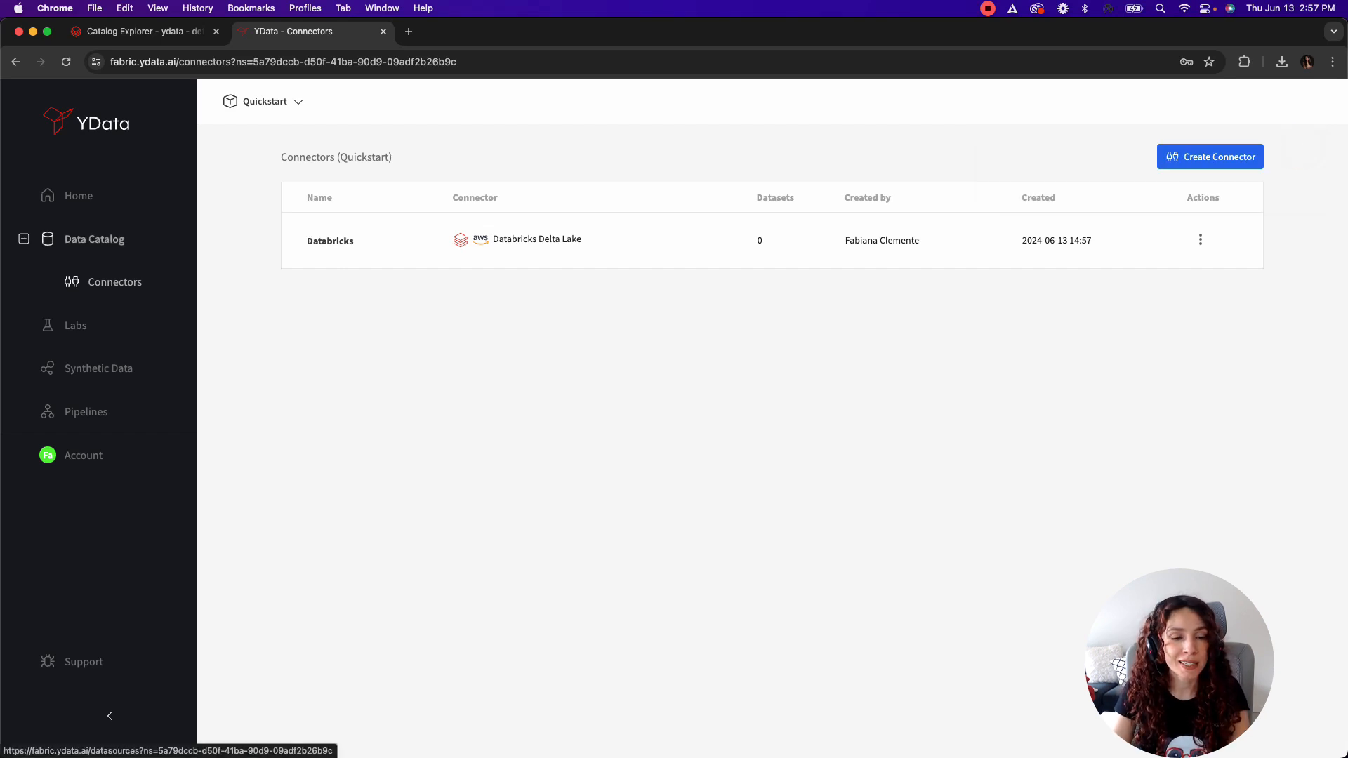
# Step: Start adding a Data Catalog dataset through the Databricks connector and give it the display name Credit scoring
pyautogui.click(95, 240)
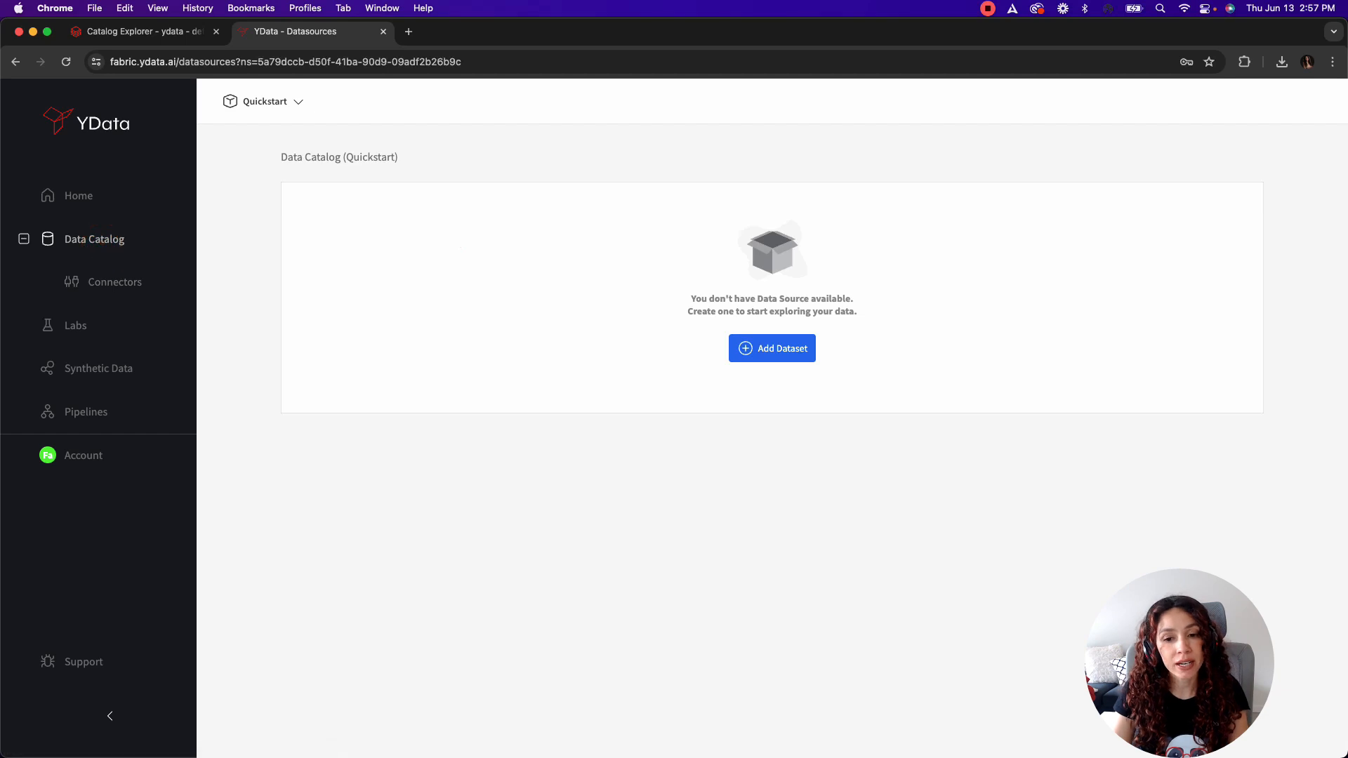
pyautogui.click(772, 348)
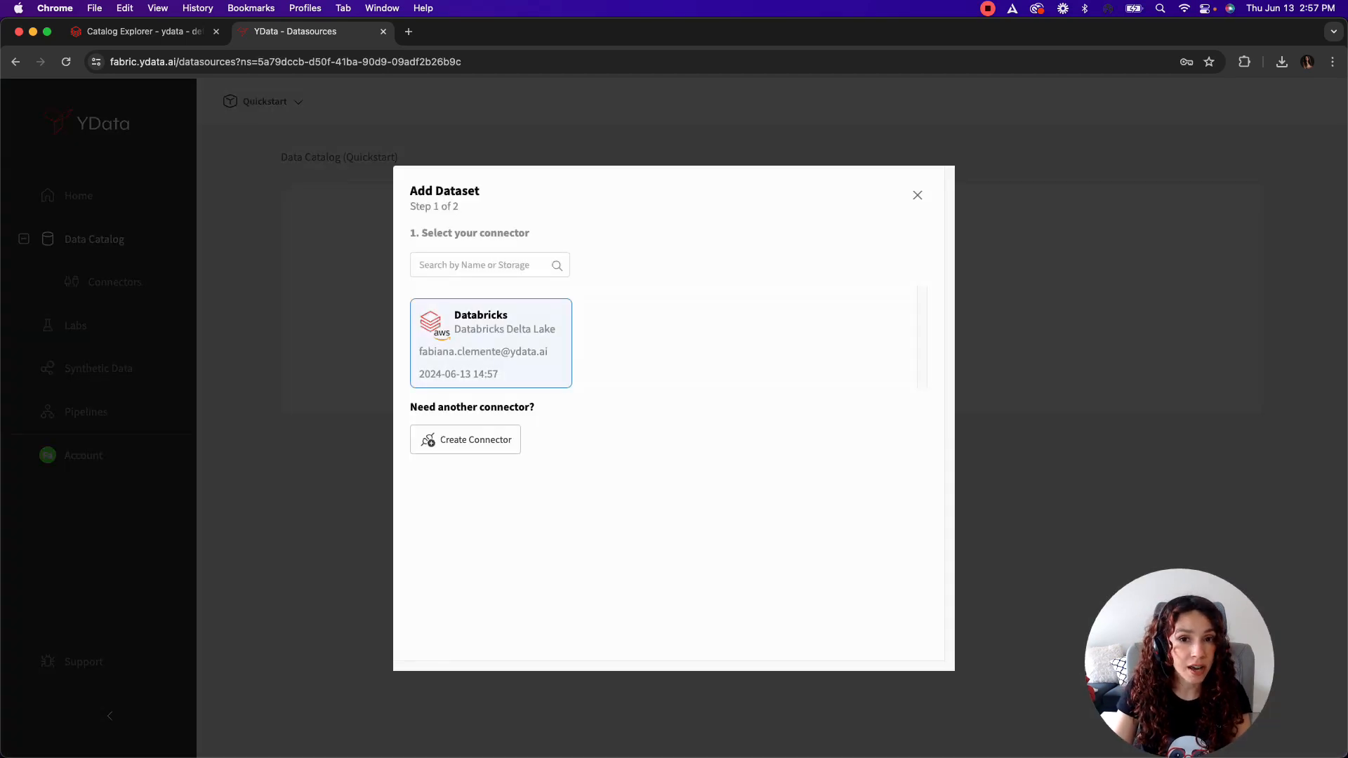
pyautogui.click(482, 346)
pyautogui.click(546, 344)
pyautogui.write('Credit scoring')
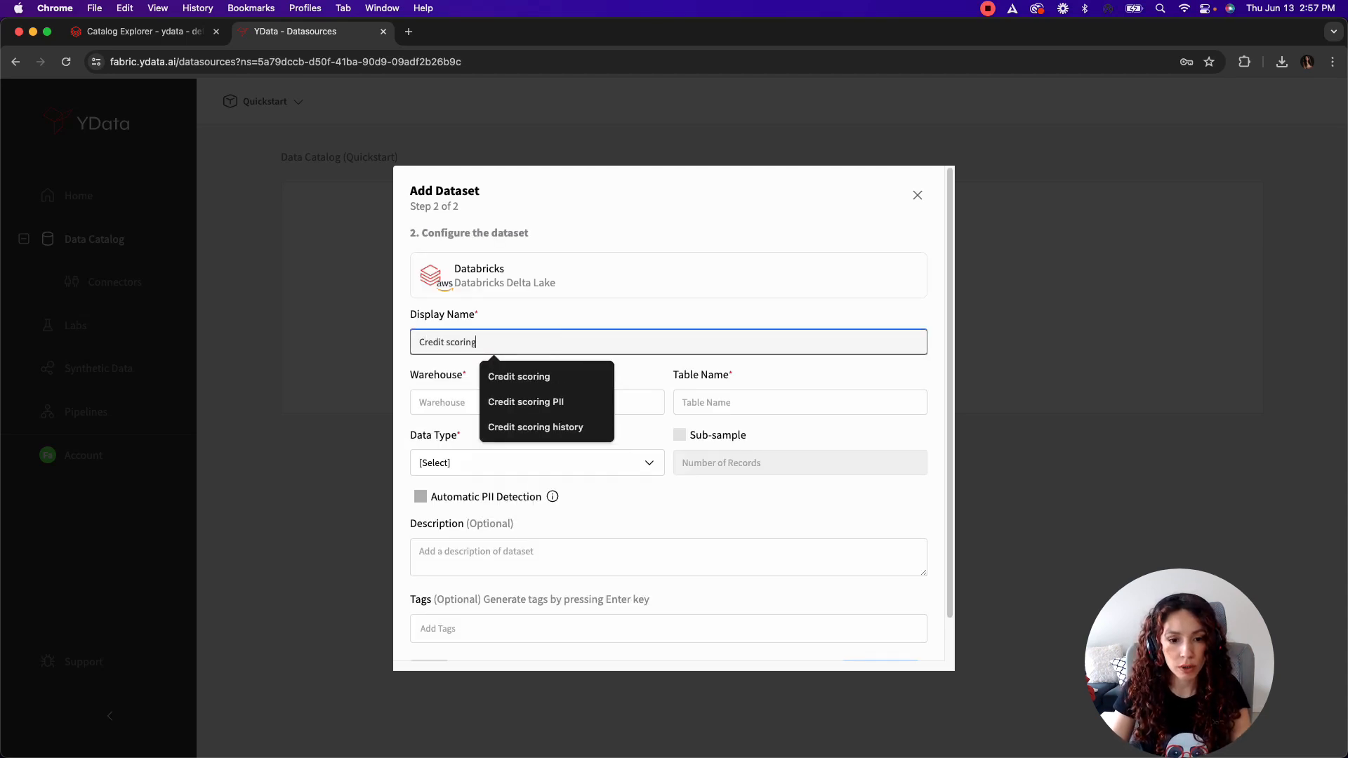
# Step: Set the dataset's warehouse to Starter Warehouse and paste credit_scoring_labeled as the table name
pyautogui.click(441, 400)
pyautogui.press('Down')
pyautogui.press('Down')
pyautogui.press('Down')
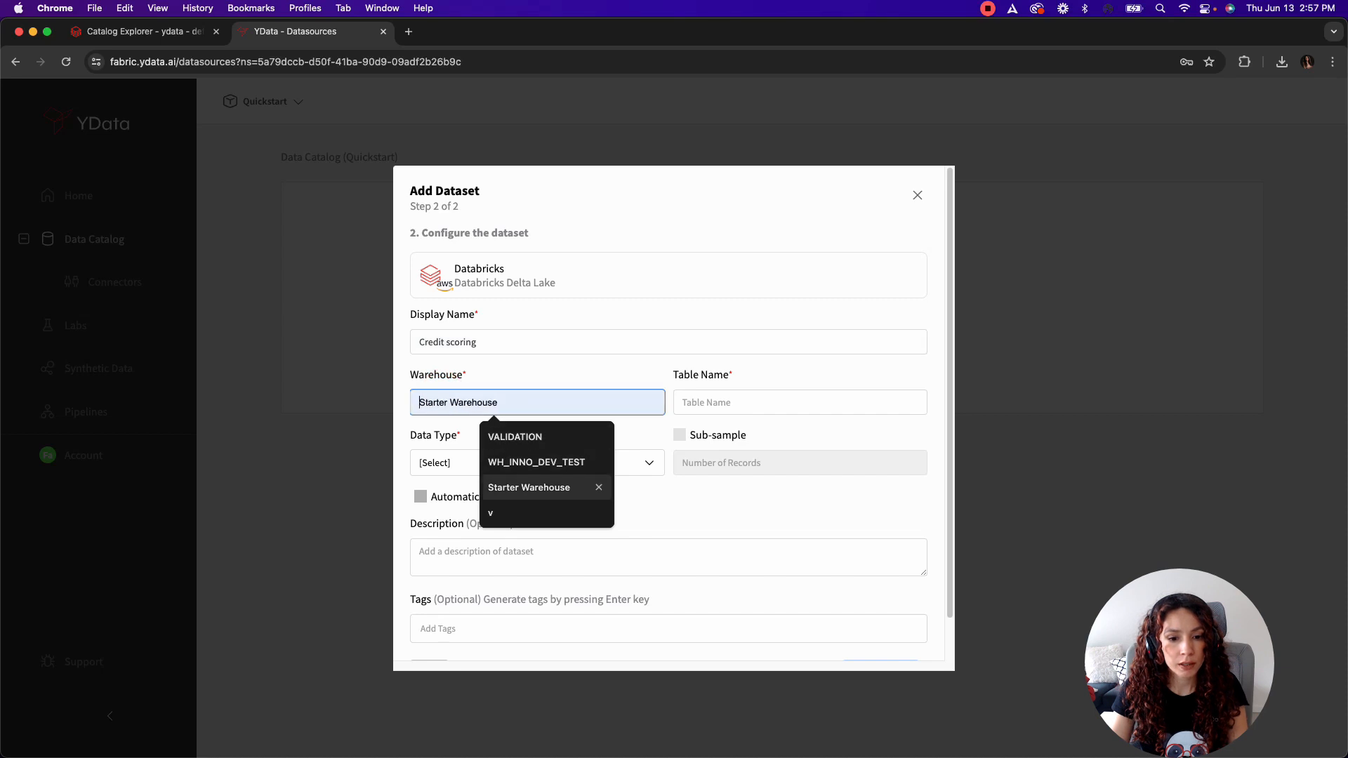
pyautogui.click(537, 486)
pyautogui.click(752, 401)
pyautogui.write('credit_scoring_labeled')
pyautogui.click(752, 401)
# Step: Set the dataset's data type to Tabular and enable Automatic PII Detection
pyautogui.click(549, 470)
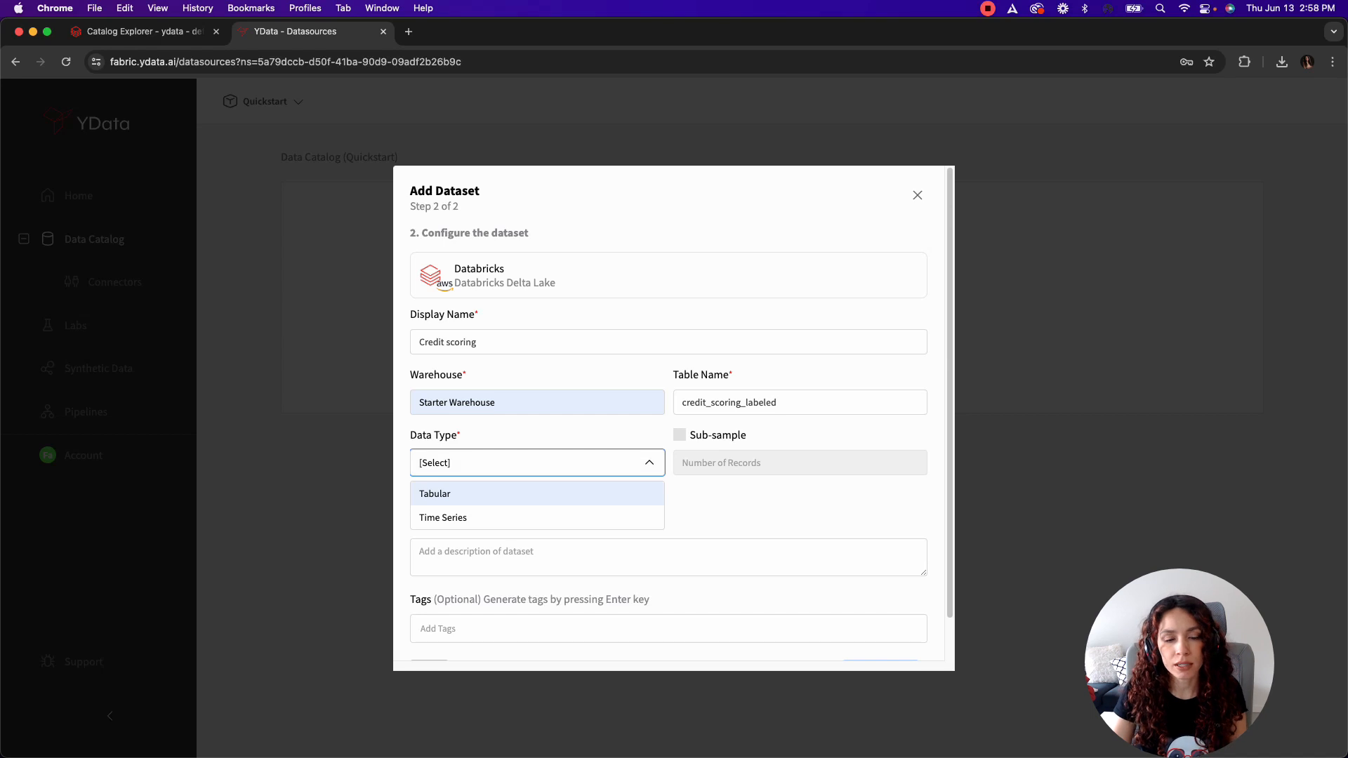
pyautogui.click(507, 493)
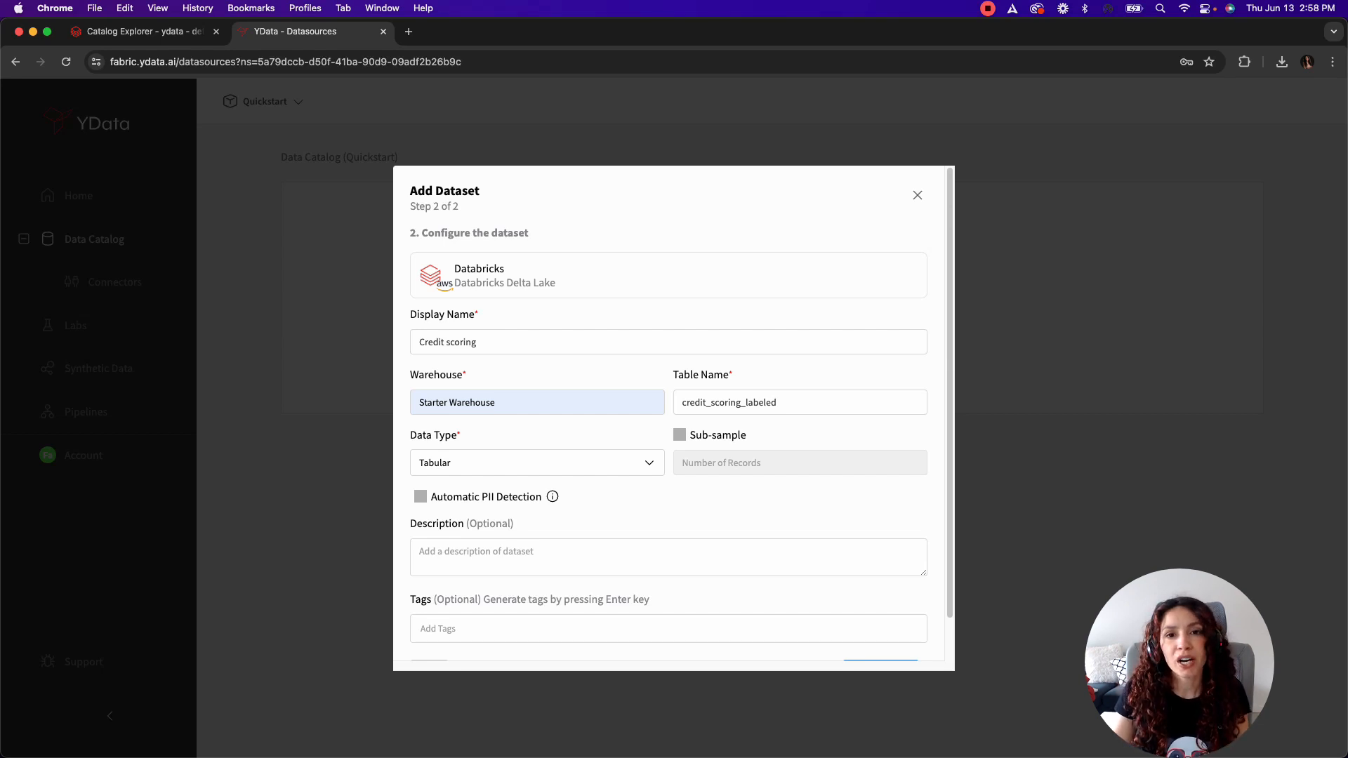
pyautogui.click(420, 497)
# Step: Add the tag FinancialServices and create the dataset
pyautogui.scroll(-1, 420, 497)
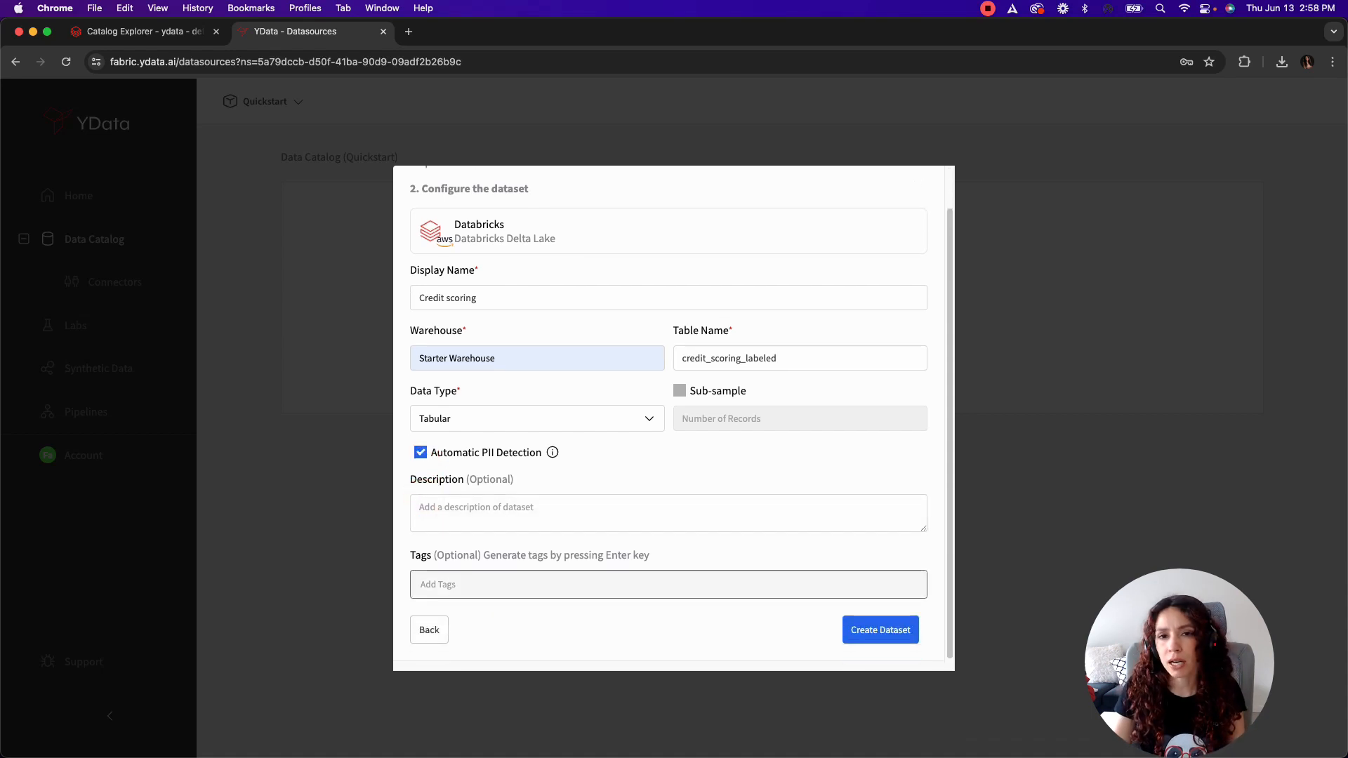
pyautogui.click(491, 585)
pyautogui.write('Financi')
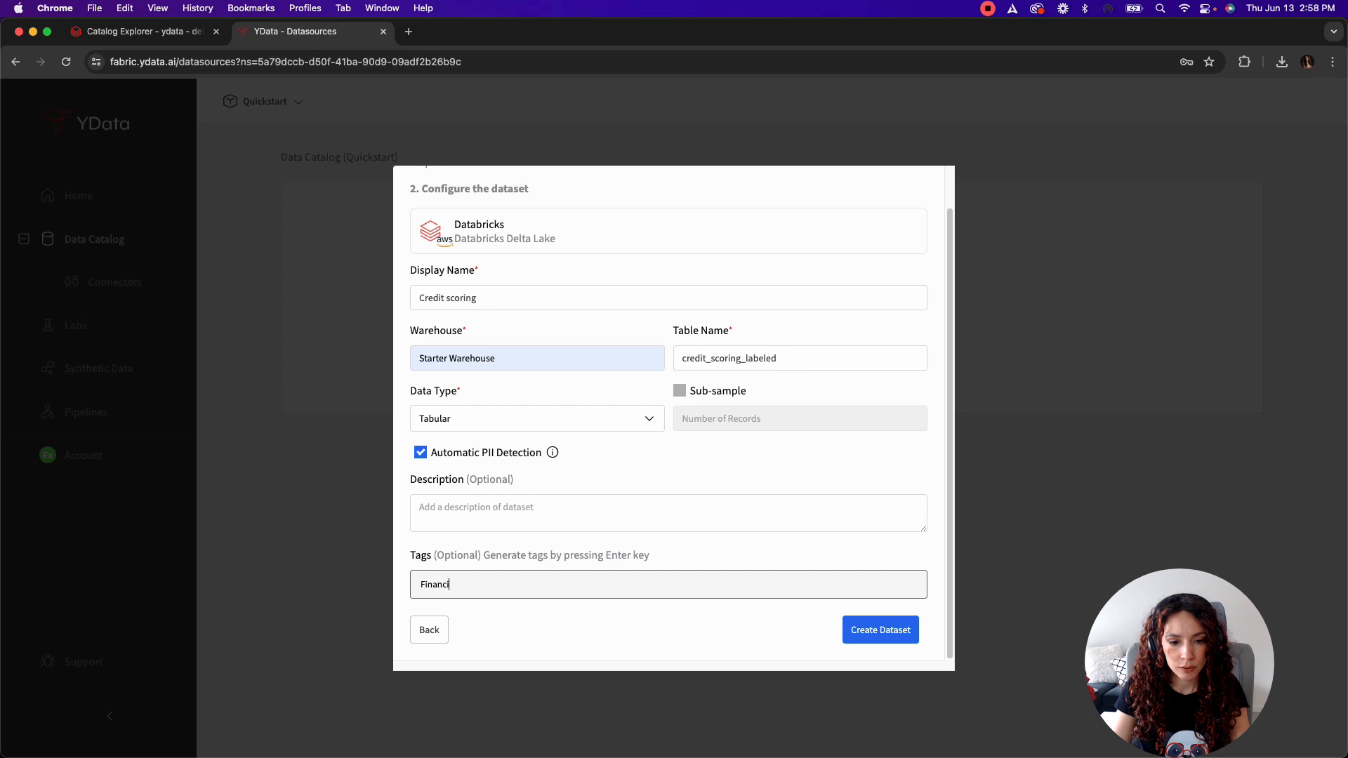
pyautogui.write('alServices')
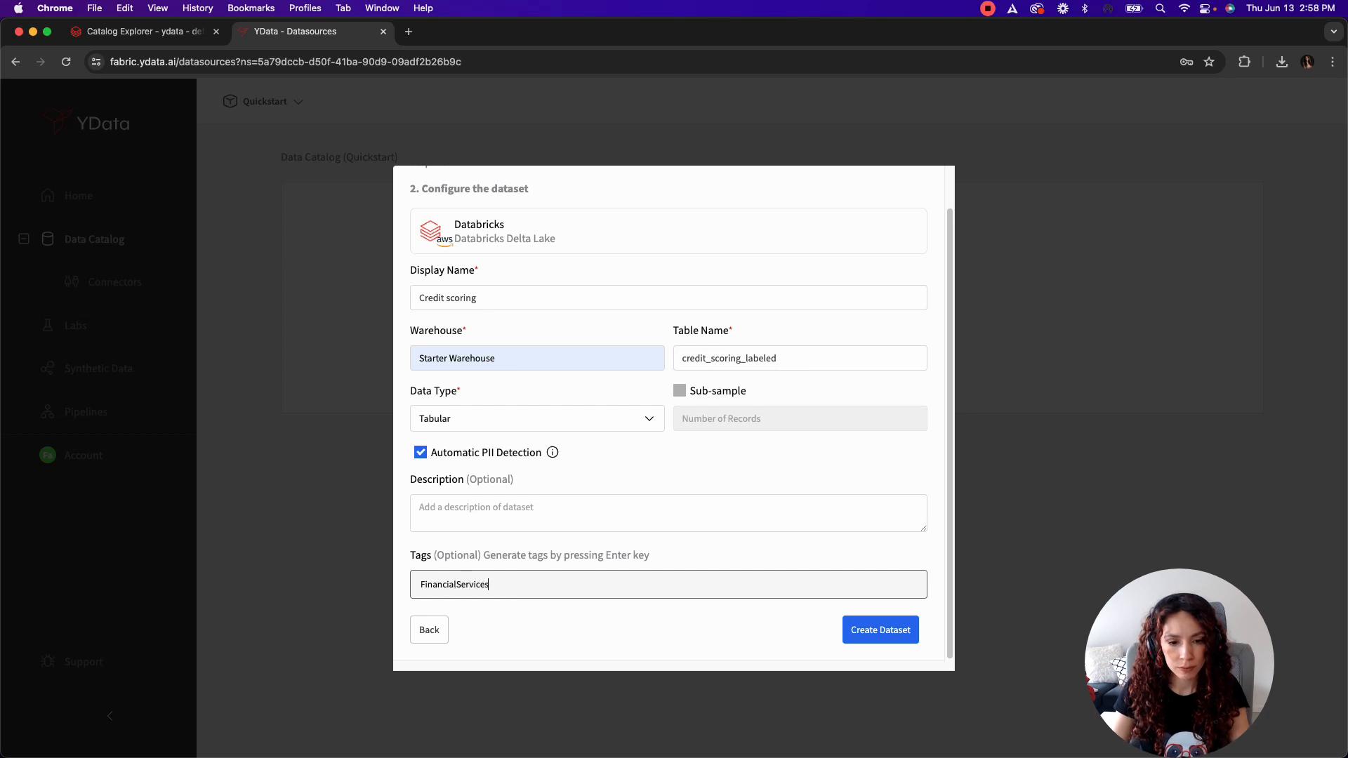
pyautogui.press('Return')
pyautogui.click(893, 637)
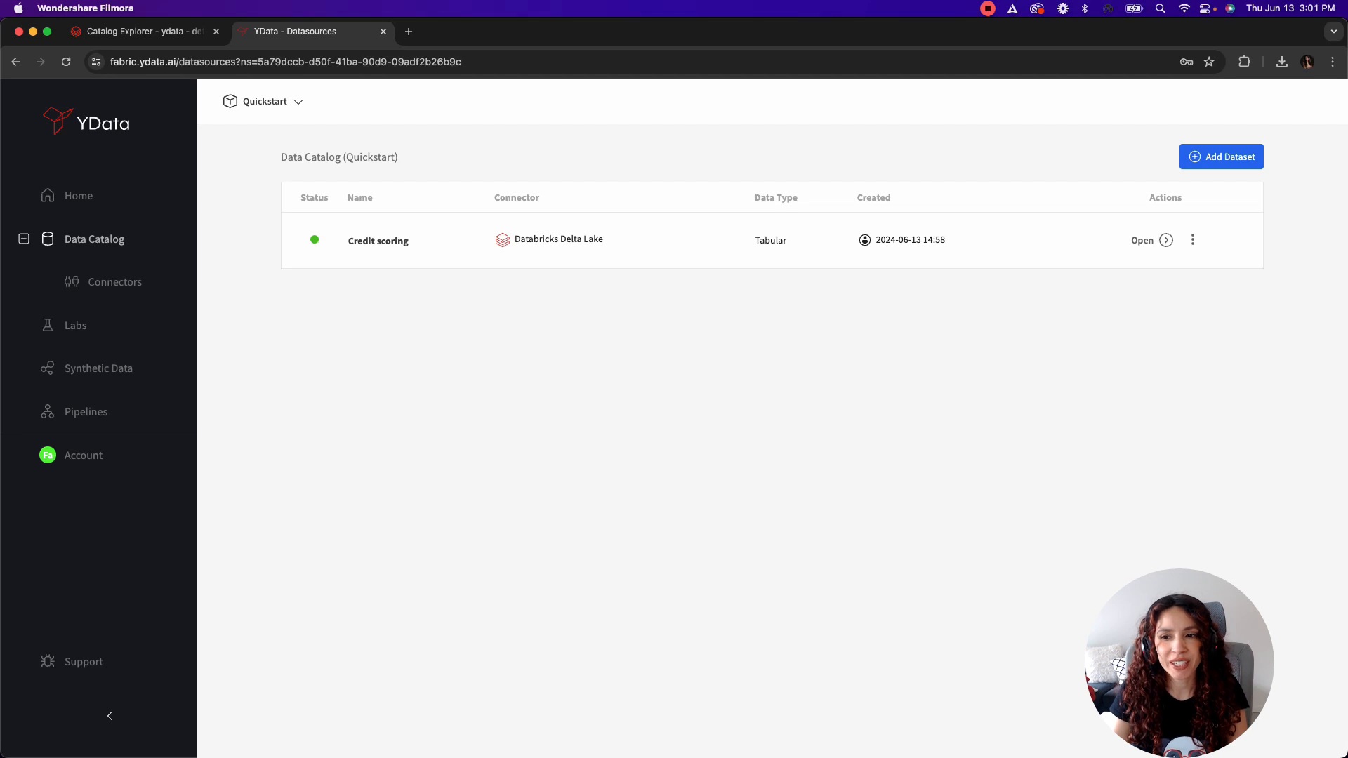
# Step: Open the Credit scoring dataset and review its overview statistics, insights and warnings summary
pyautogui.click(1165, 241)
pyautogui.scroll(-2, 1167, 240)
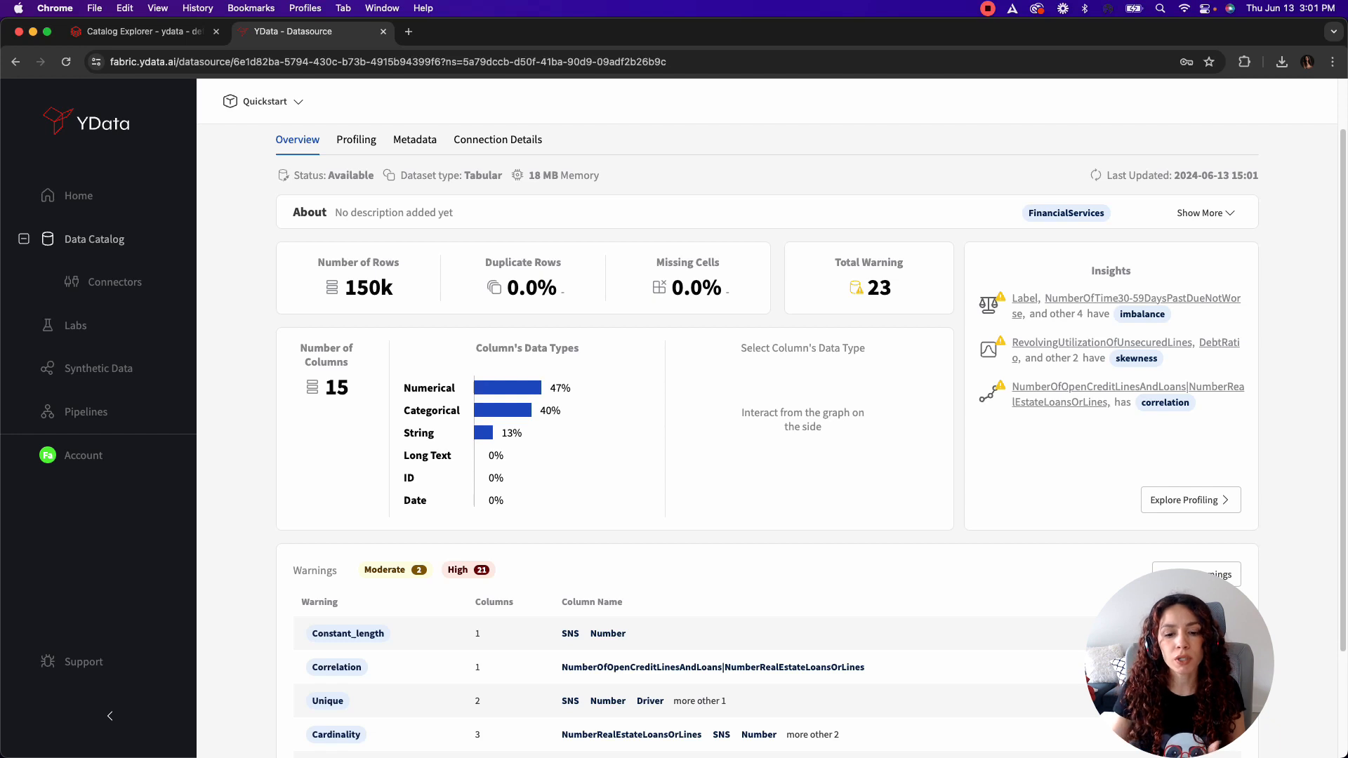
pyautogui.scroll(-1, 1187, 579)
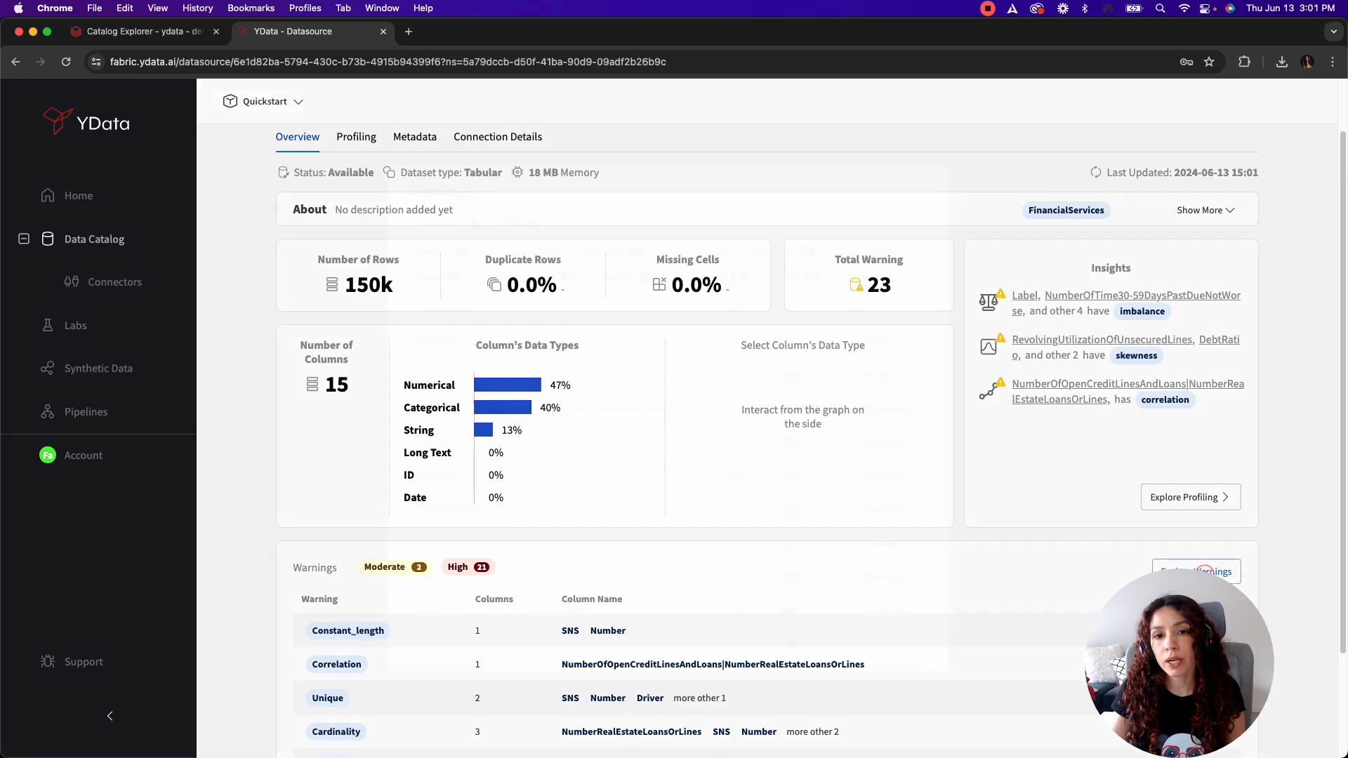
# Step: Explore the dataset's full warnings list, filtering it by Imbalance, Unique and Cardinality, and close it
pyautogui.click(1205, 571)
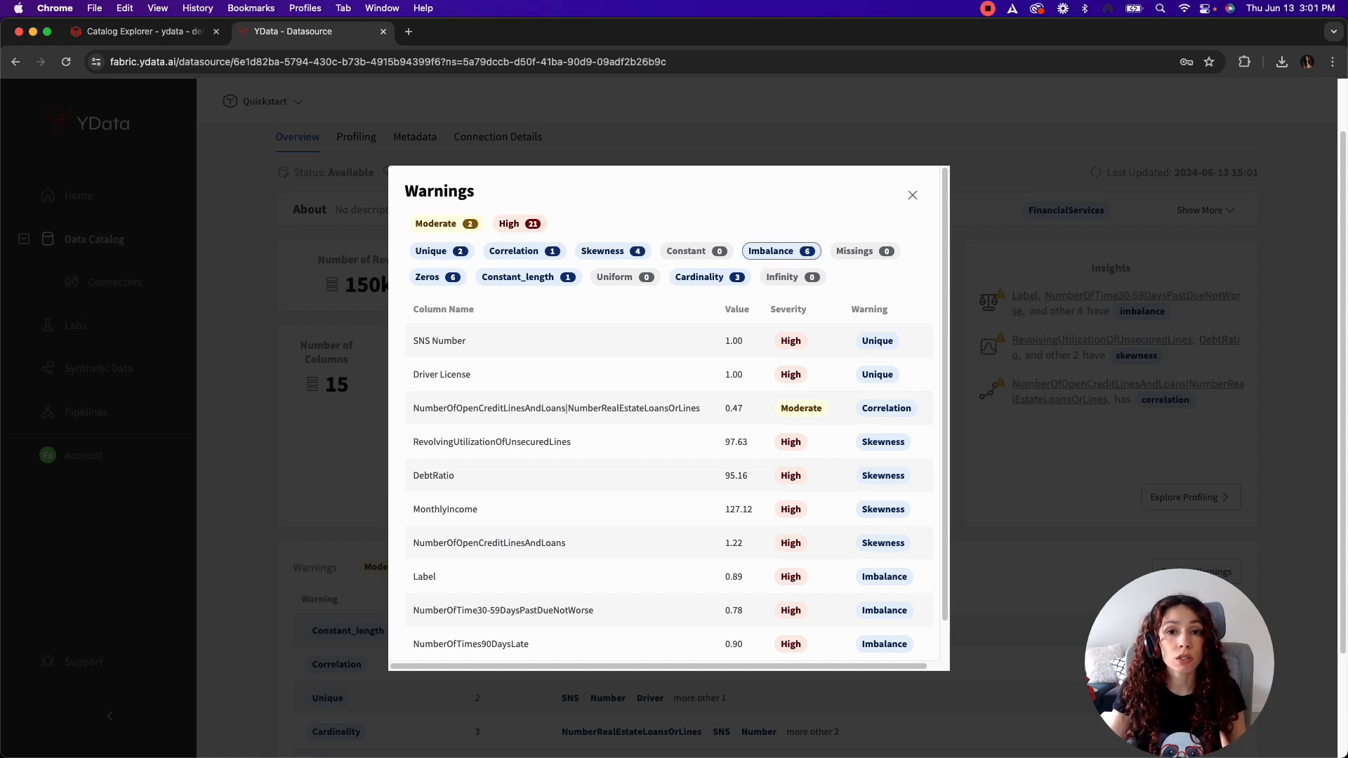
pyautogui.click(776, 251)
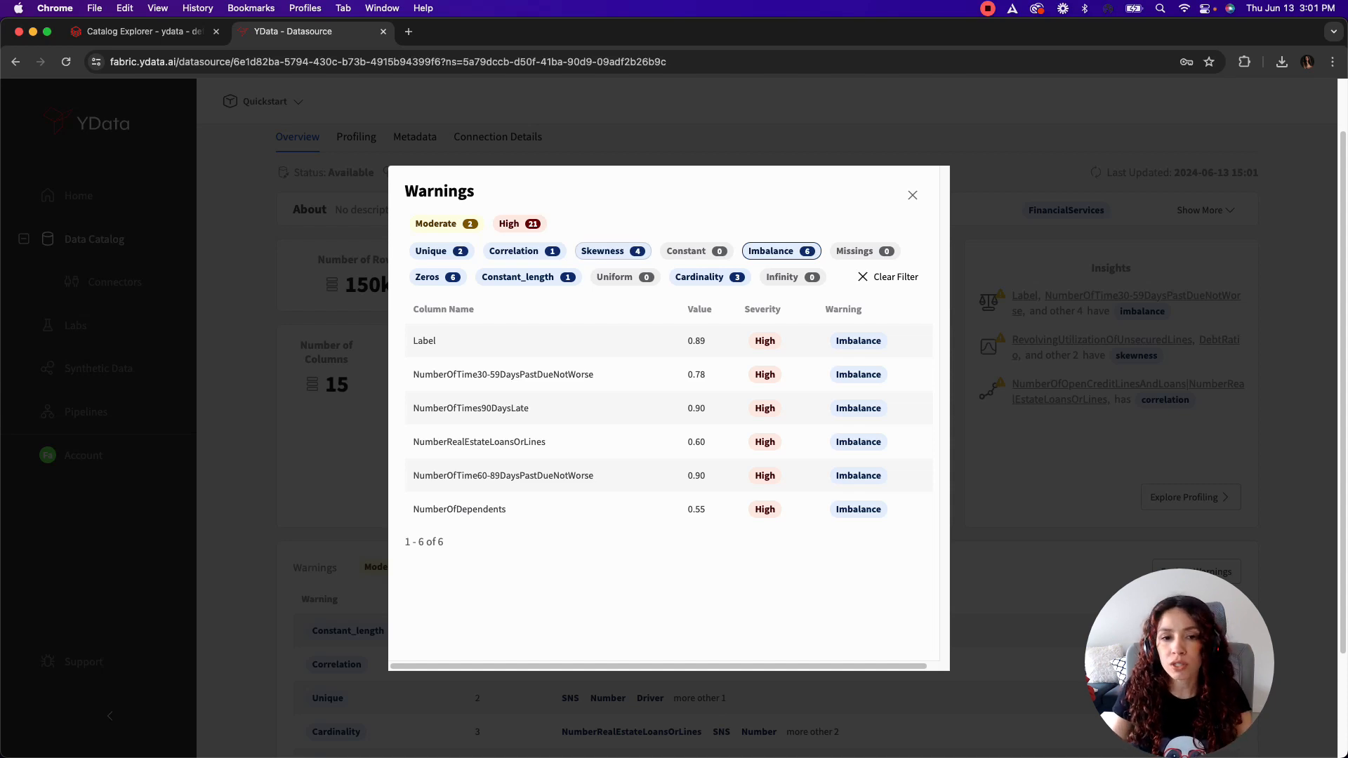
pyautogui.click(445, 250)
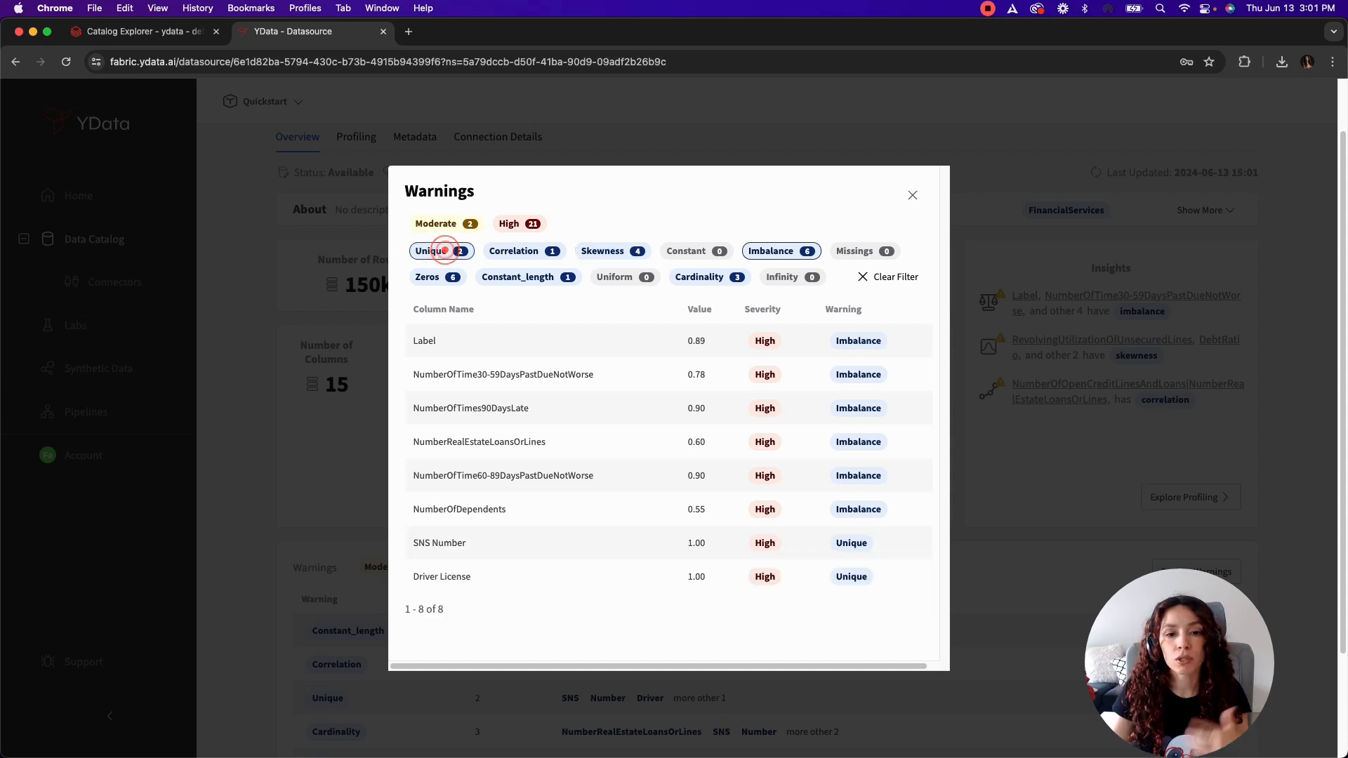
pyautogui.click(771, 251)
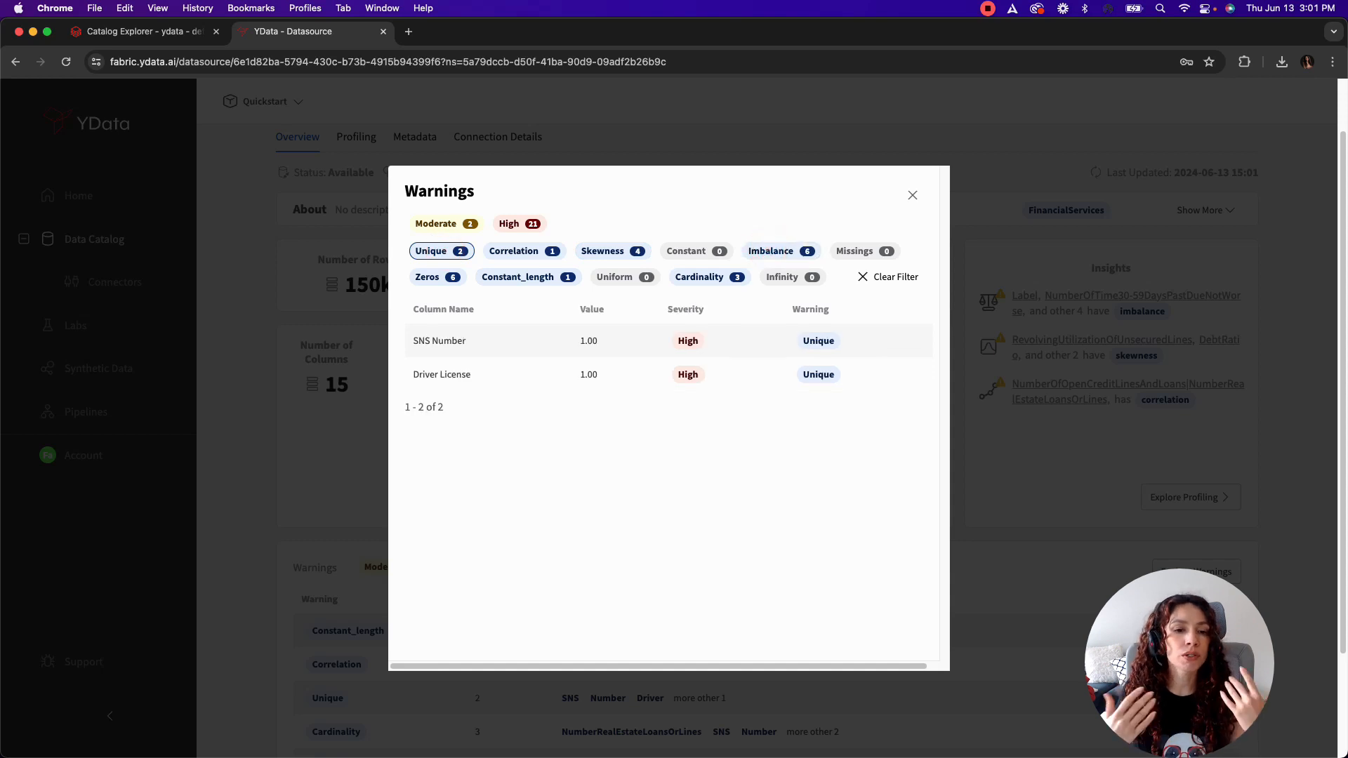
pyautogui.click(710, 277)
pyautogui.click(456, 253)
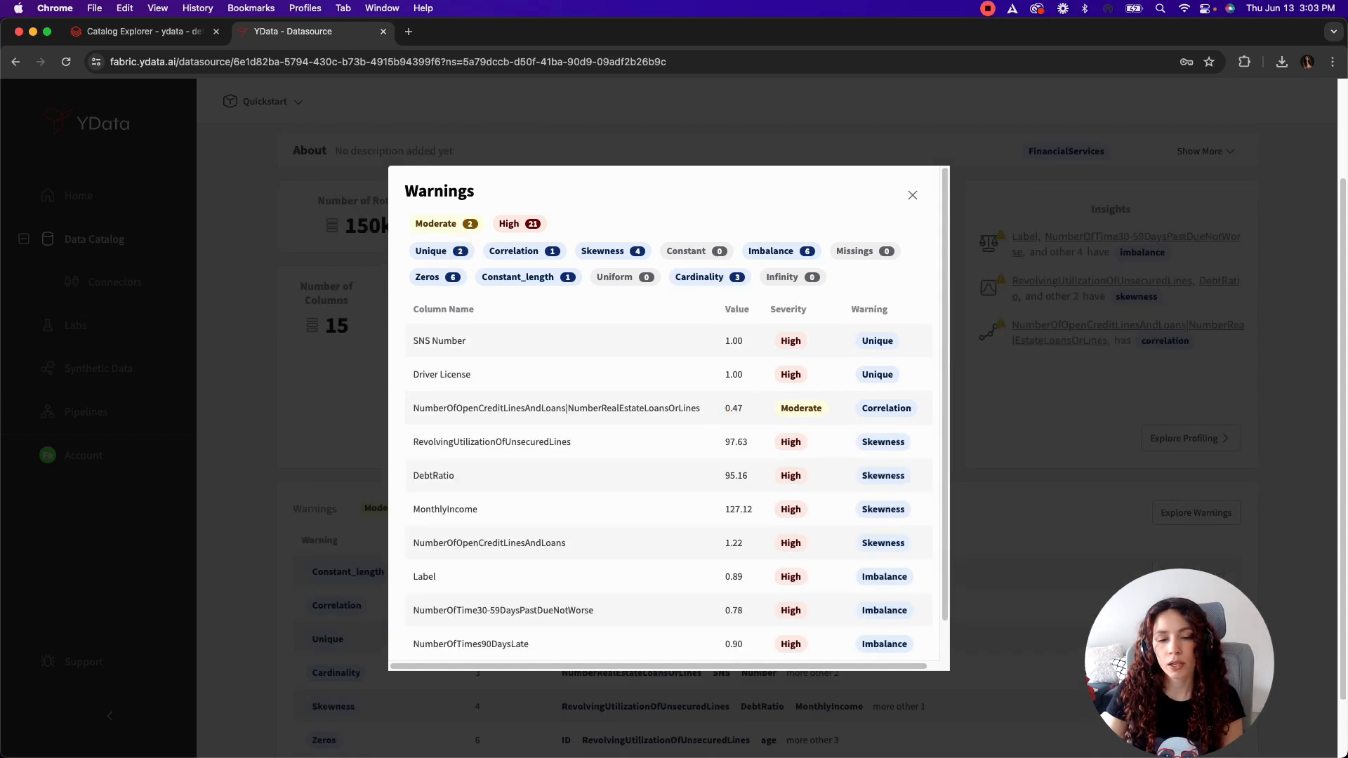
pyautogui.click(912, 195)
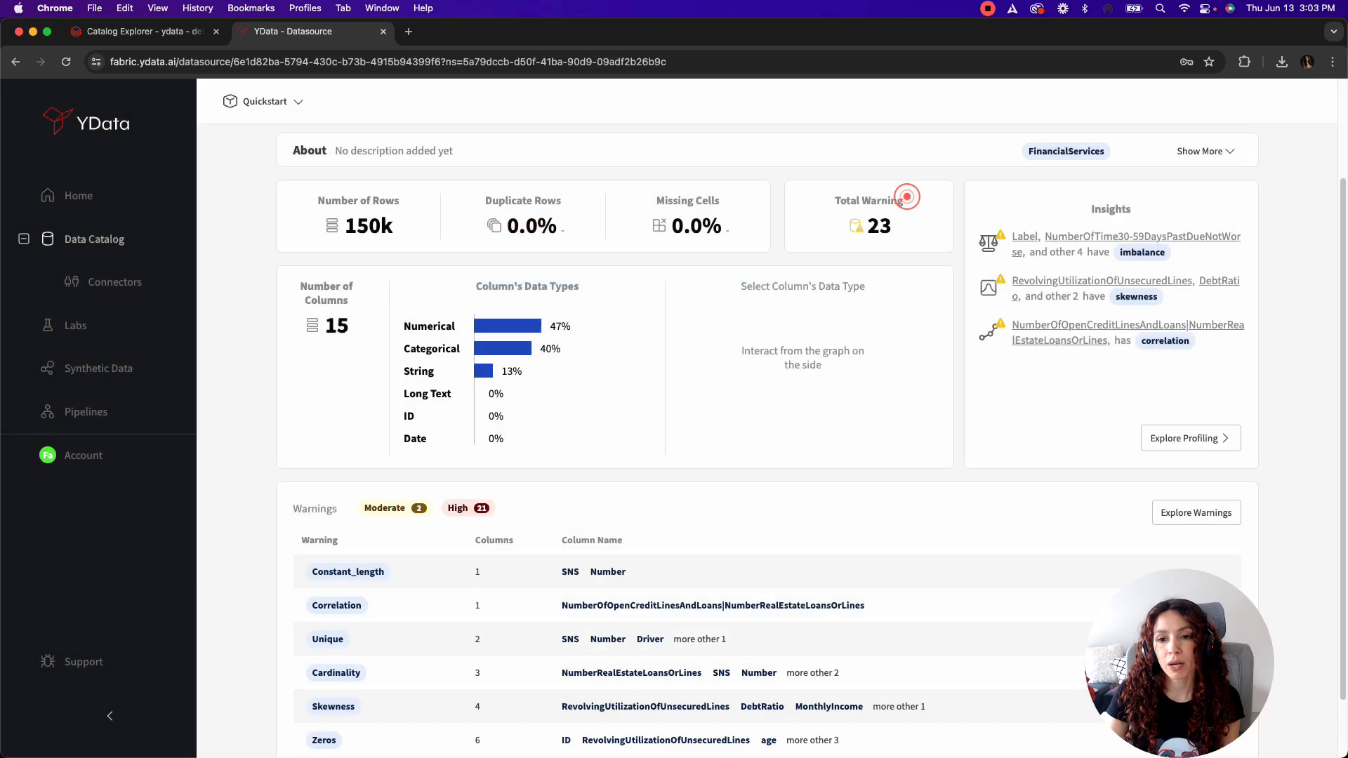
# Step: Open the dataset's metadata to view the columns' data types and PII classifications
pyautogui.scroll(3, 912, 196)
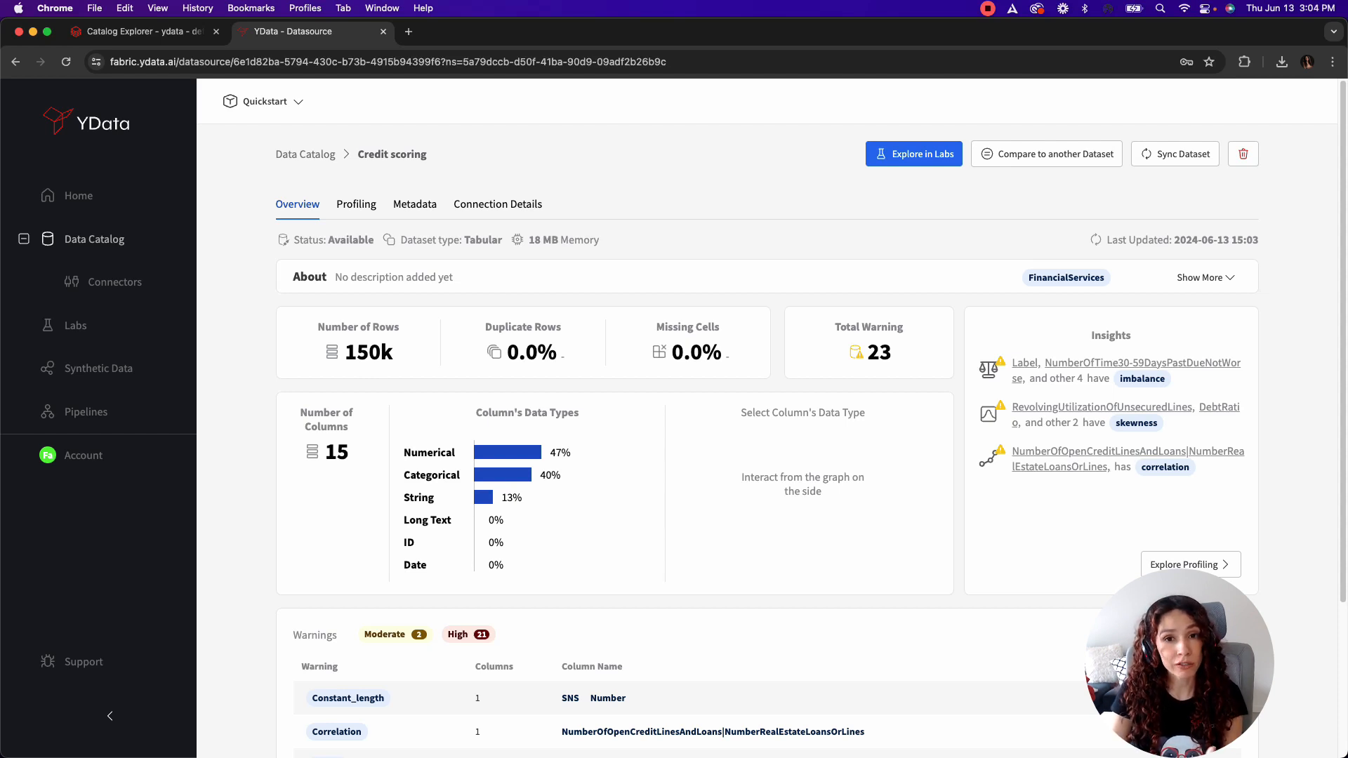
pyautogui.click(414, 204)
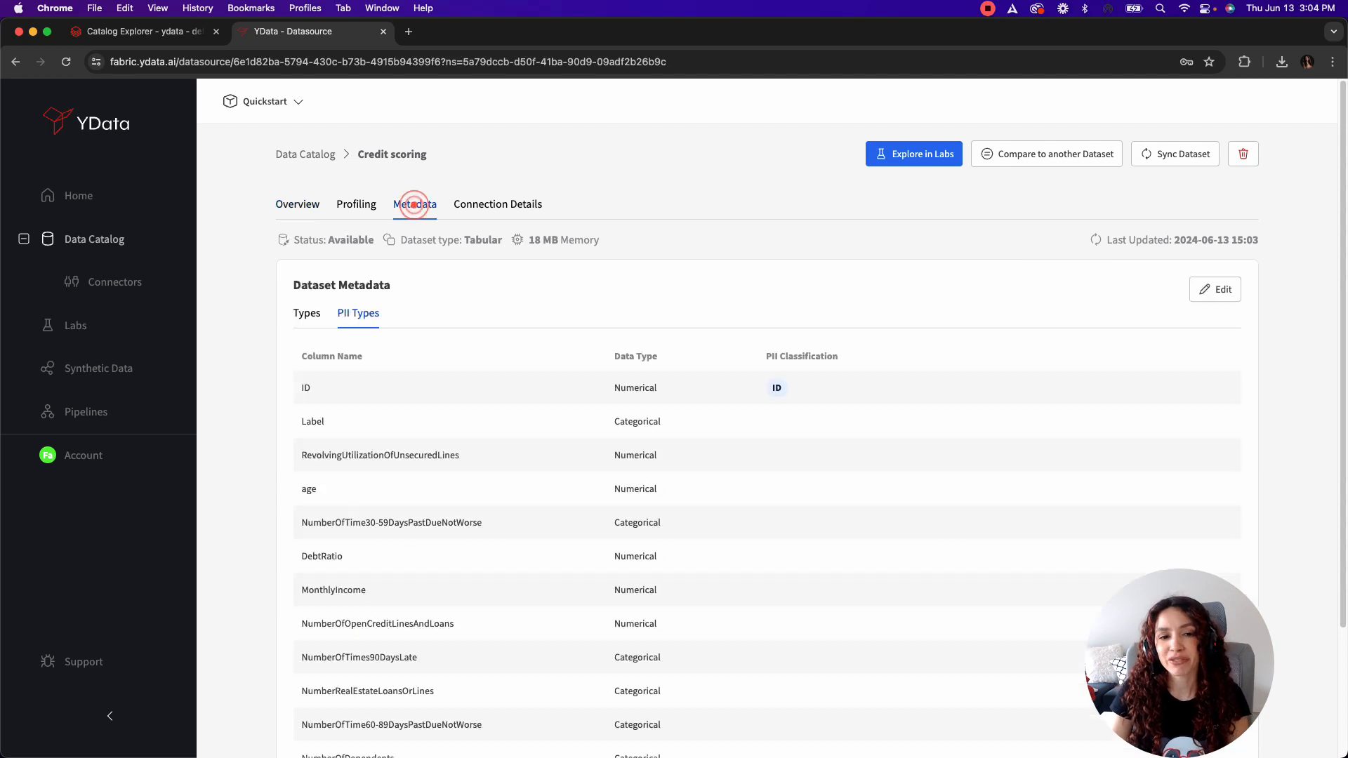
# Step: Review the PII classifications of all columns in the Credit scoring dataset's metadata
pyautogui.scroll(-1, 414, 203)
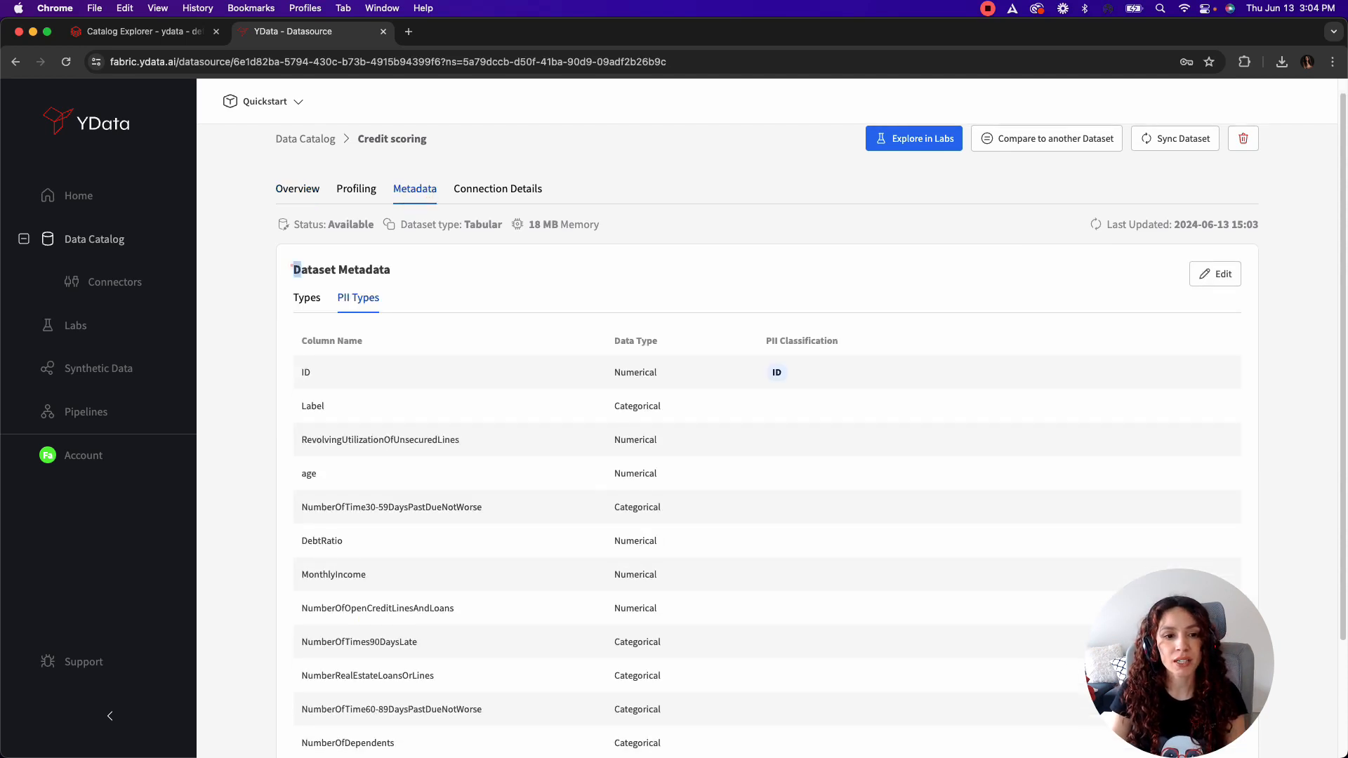
pyautogui.tripleClick(292, 267)
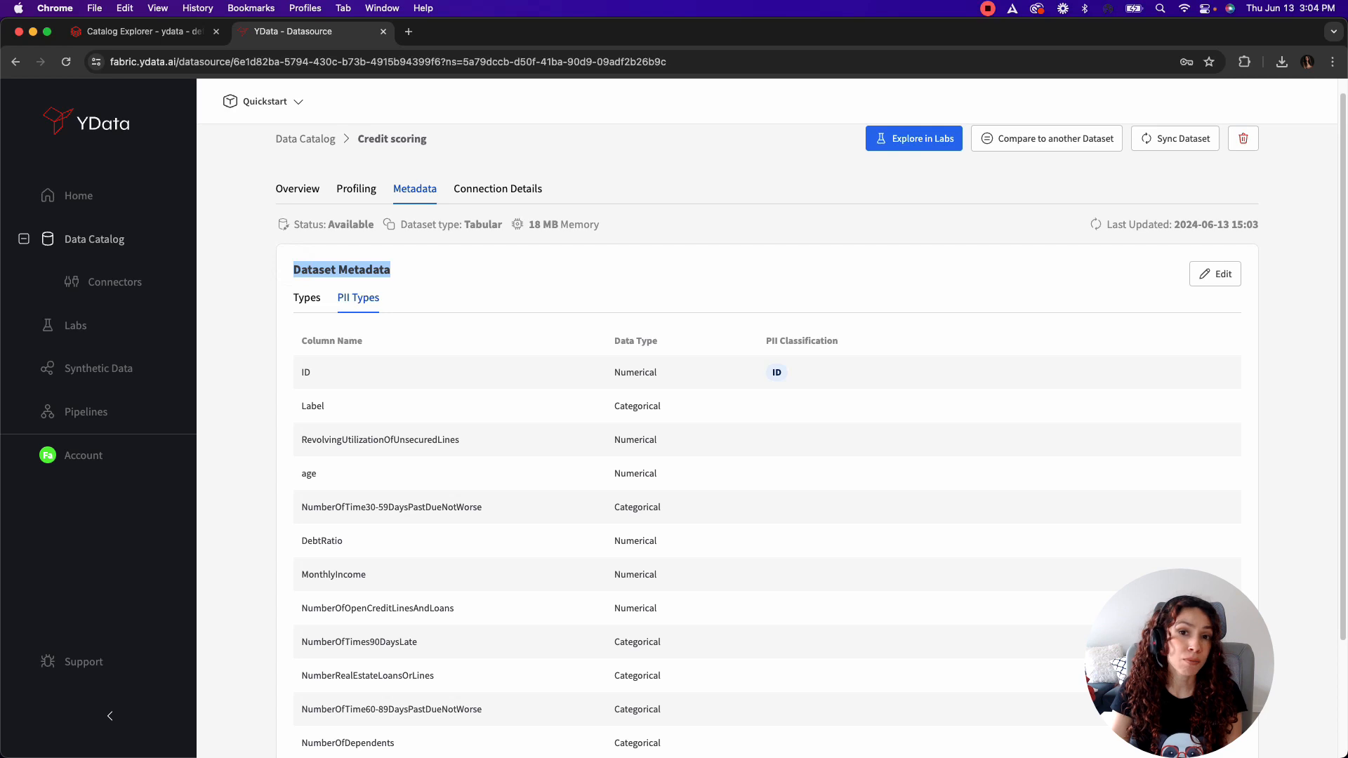
pyautogui.scroll(-3, 773, 421)
pyautogui.scroll(-1, 772, 422)
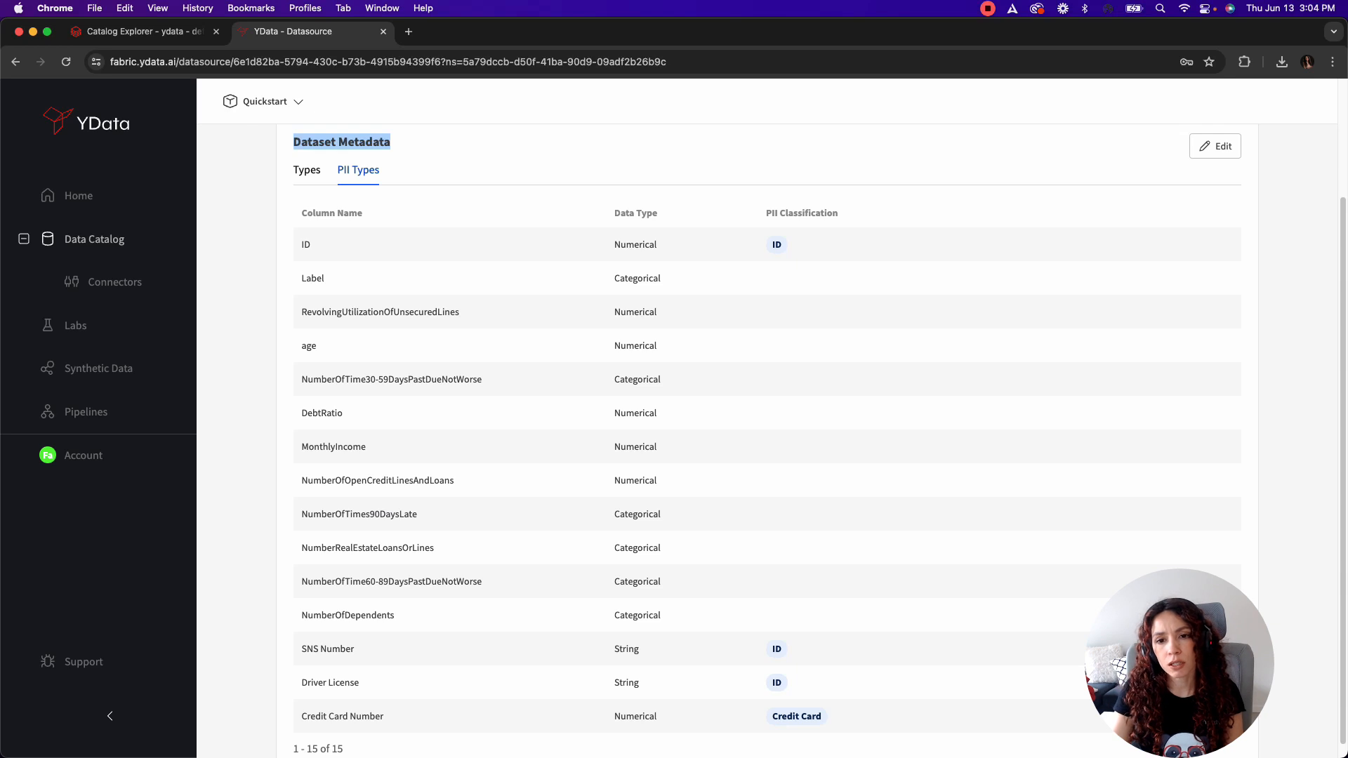
pyautogui.scroll(3, 666, 250)
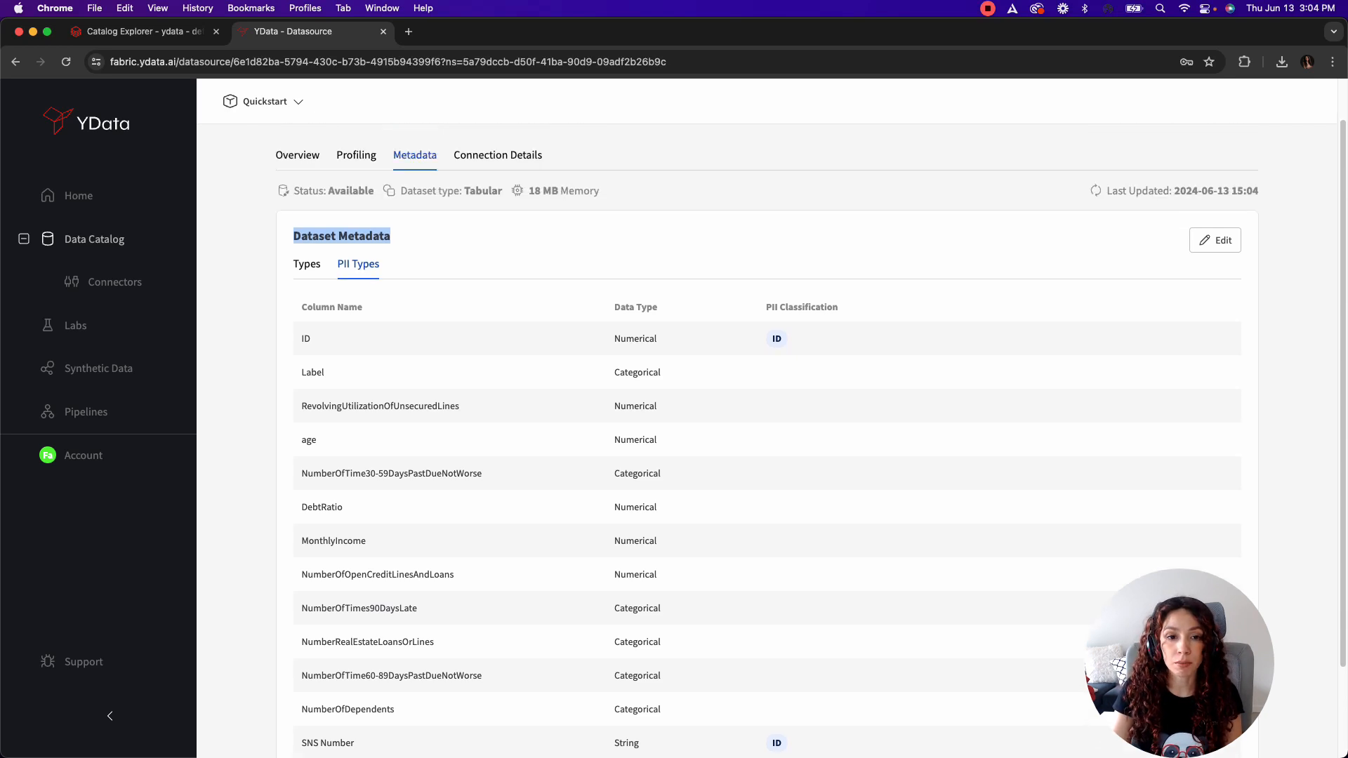
pyautogui.click(666, 250)
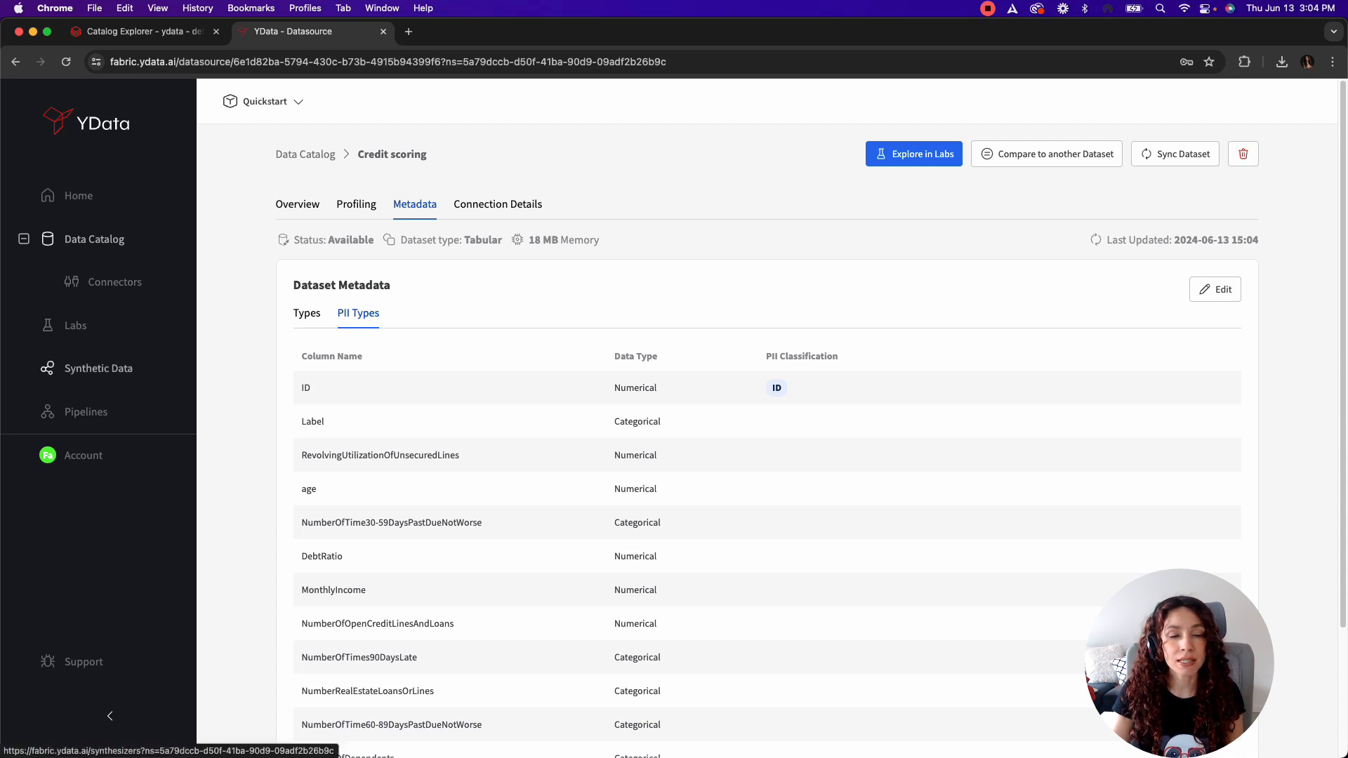
# Step: Start creating synthetic data with Credit scoring as the source dataset
pyautogui.click(93, 368)
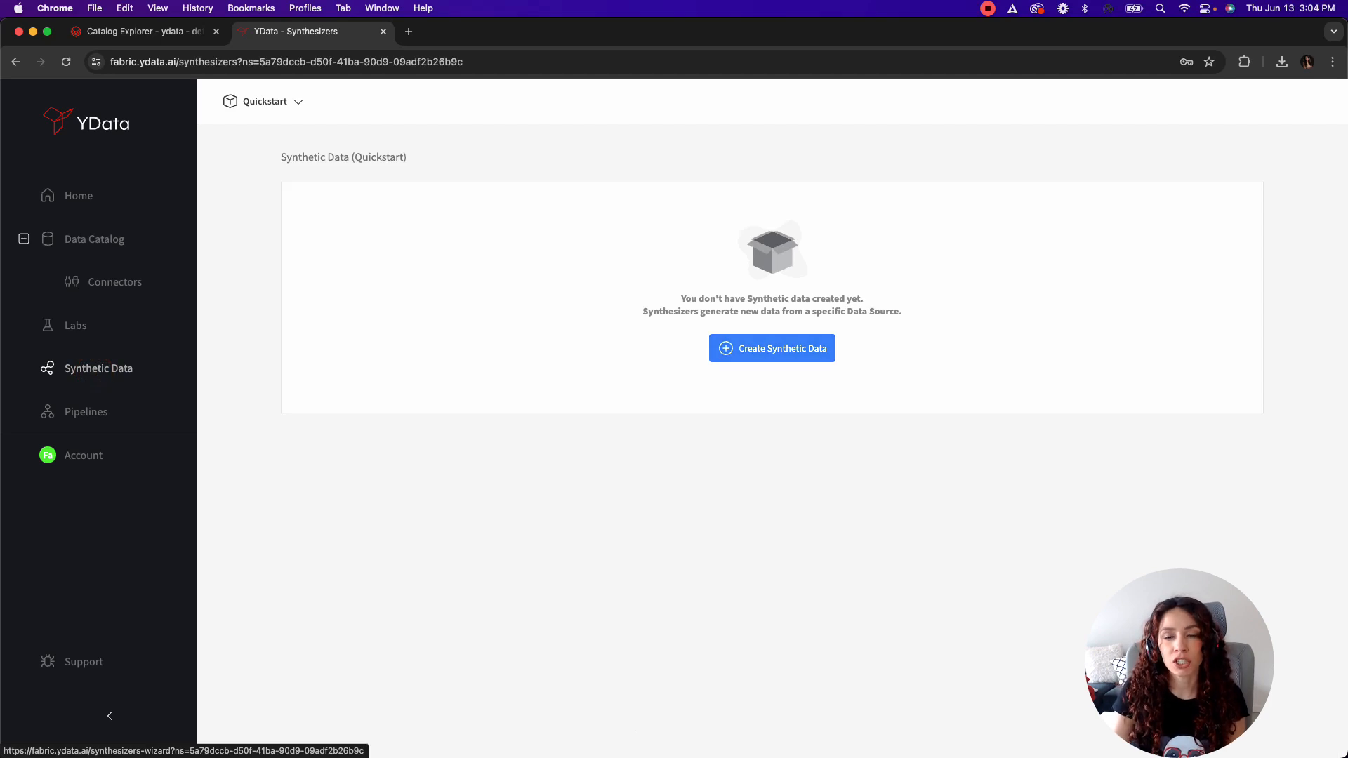
pyautogui.click(746, 351)
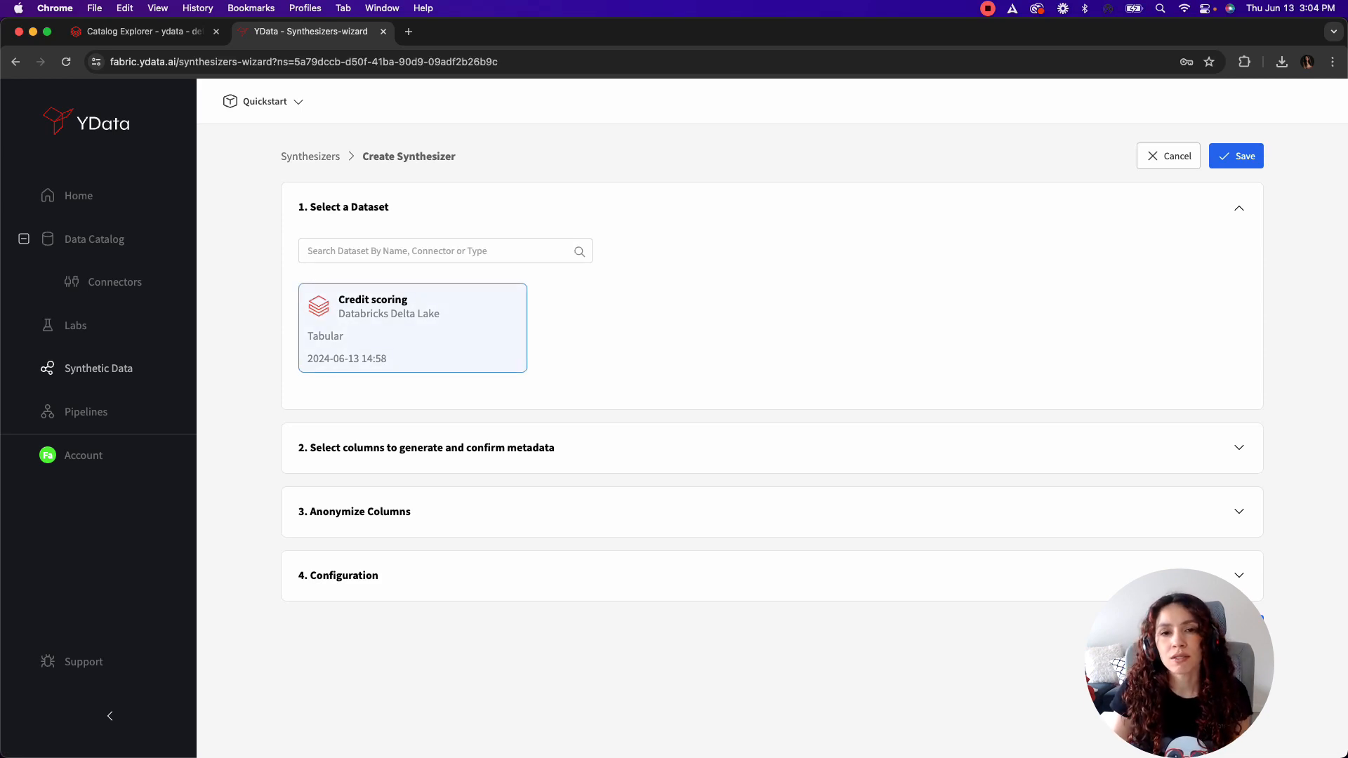
pyautogui.click(421, 346)
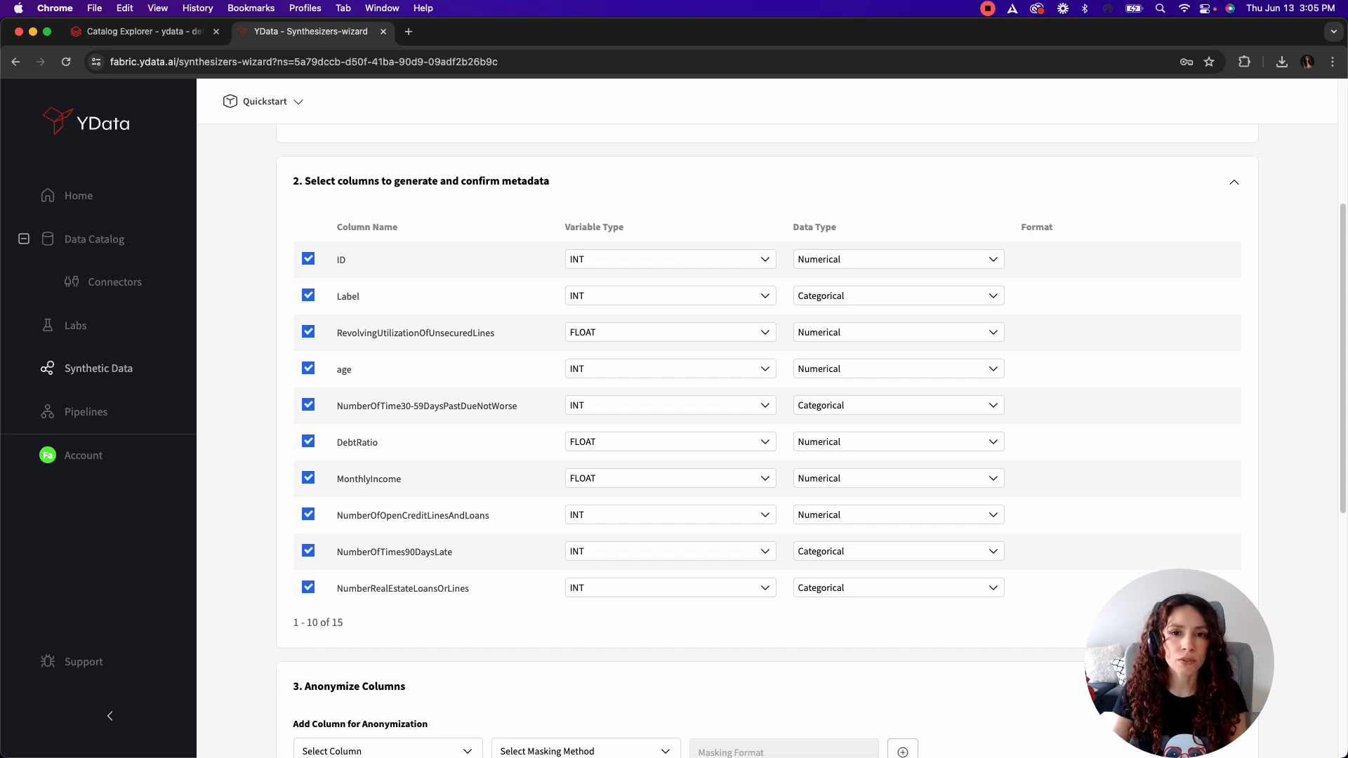
# Step: Exclude the ID column from the columns to generate and check the metadata of the remaining columns on page 2
pyautogui.click(309, 259)
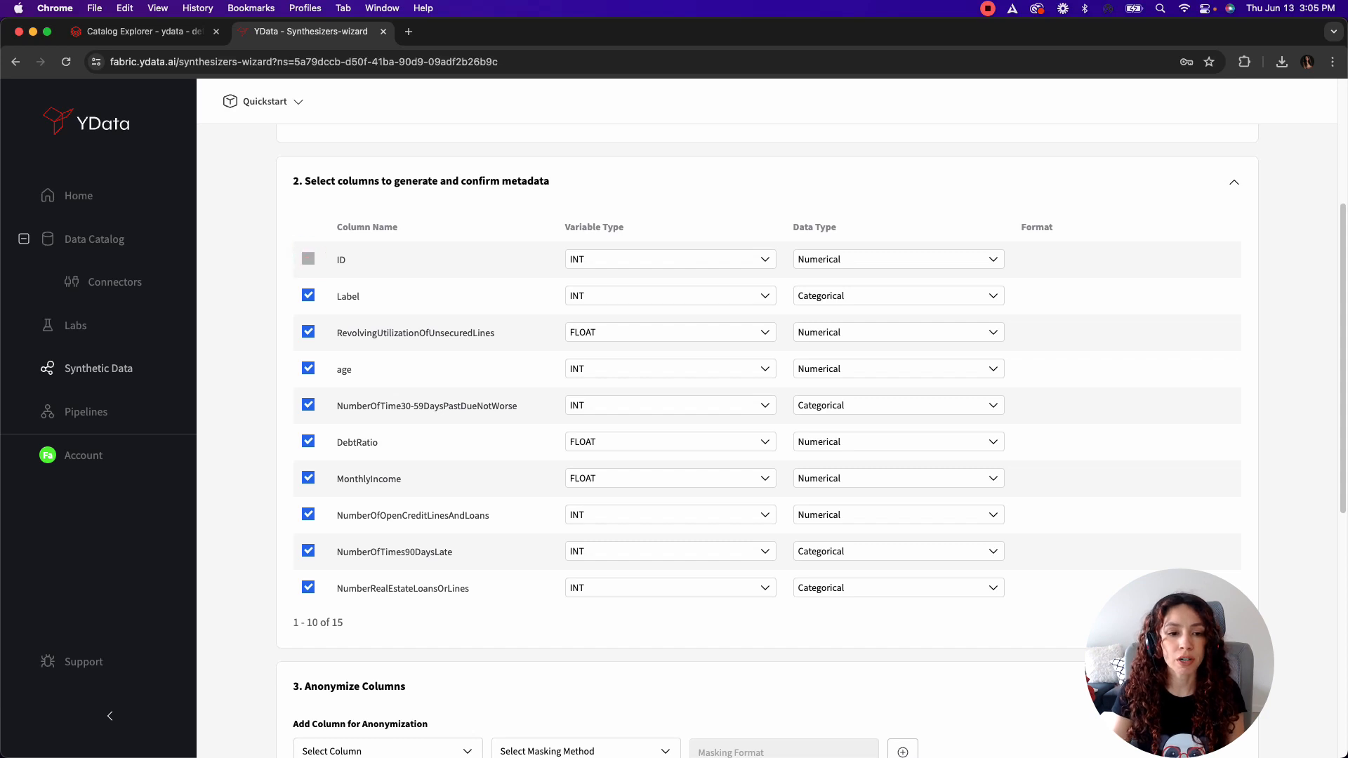
pyautogui.click(1188, 620)
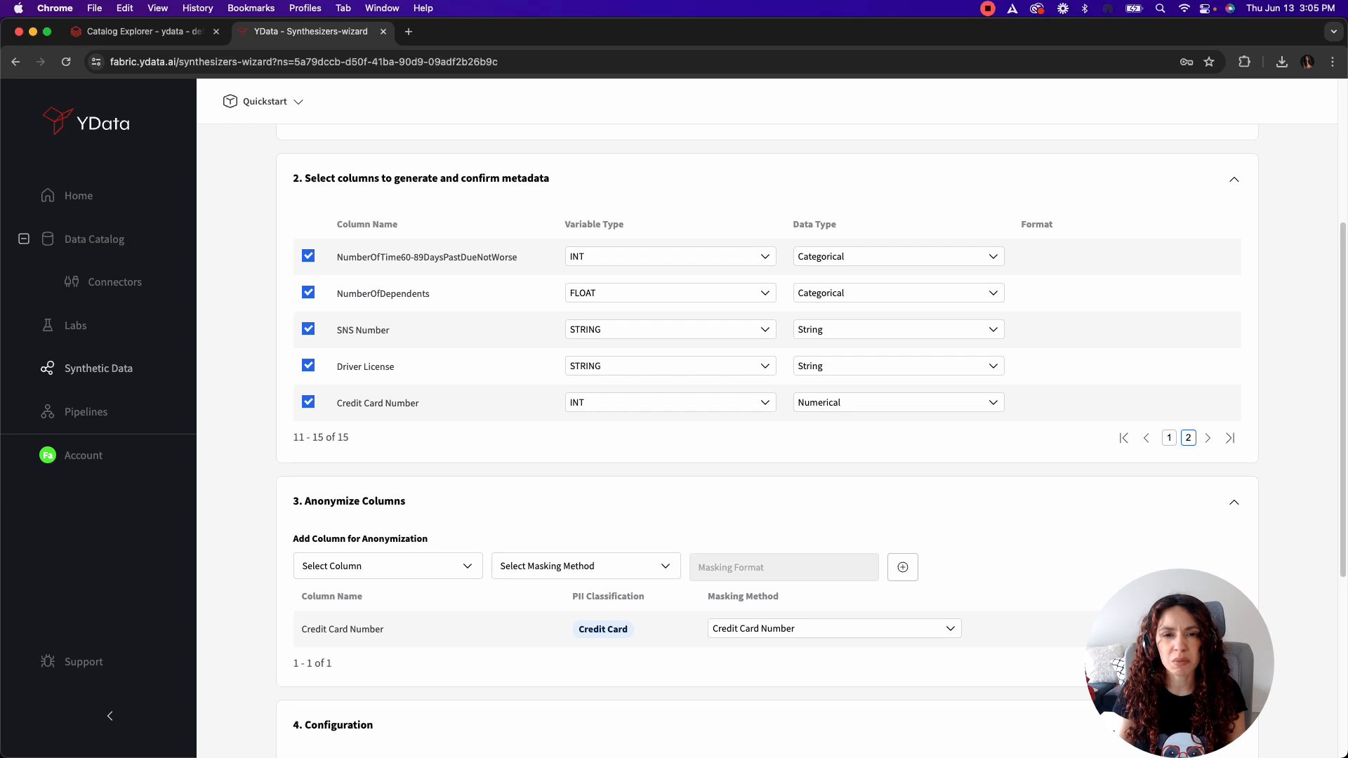
pyautogui.scroll(-1, 812, 440)
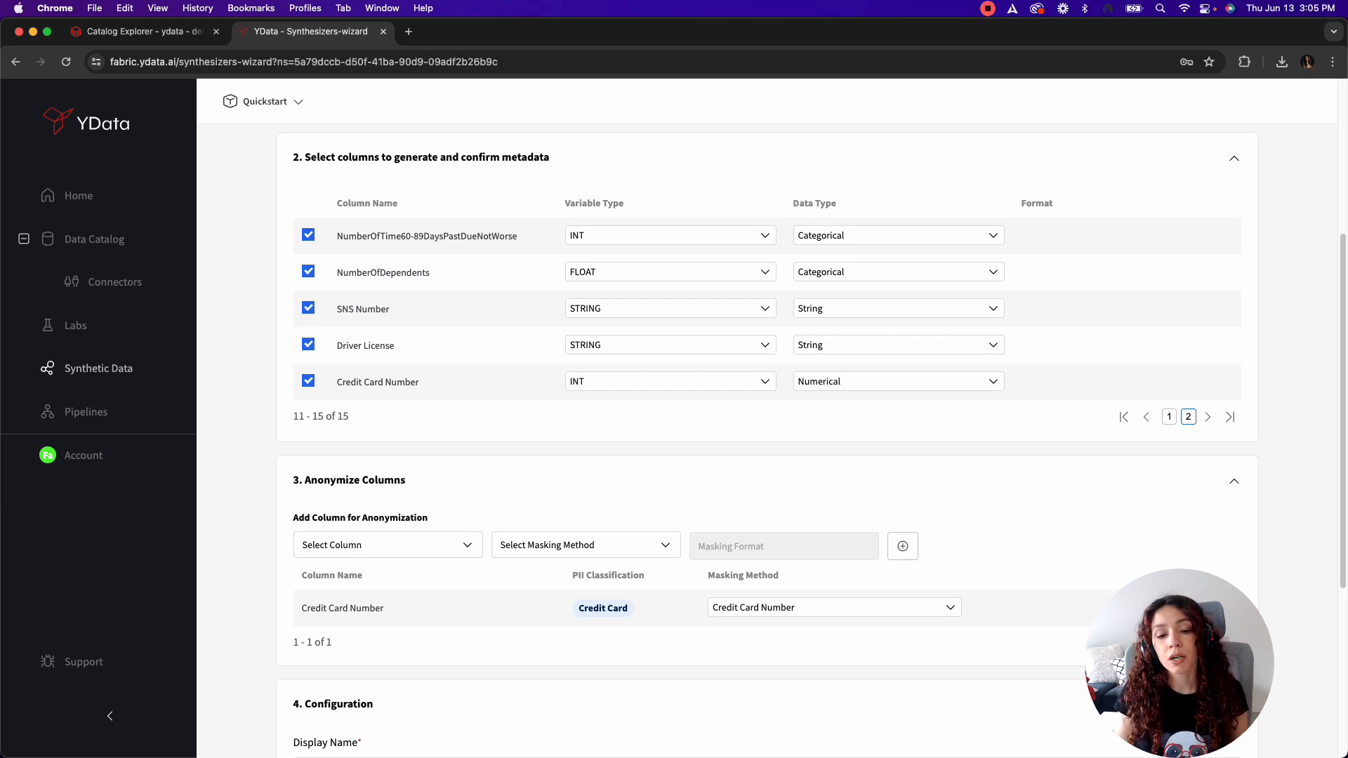
pyautogui.scroll(-1, 811, 444)
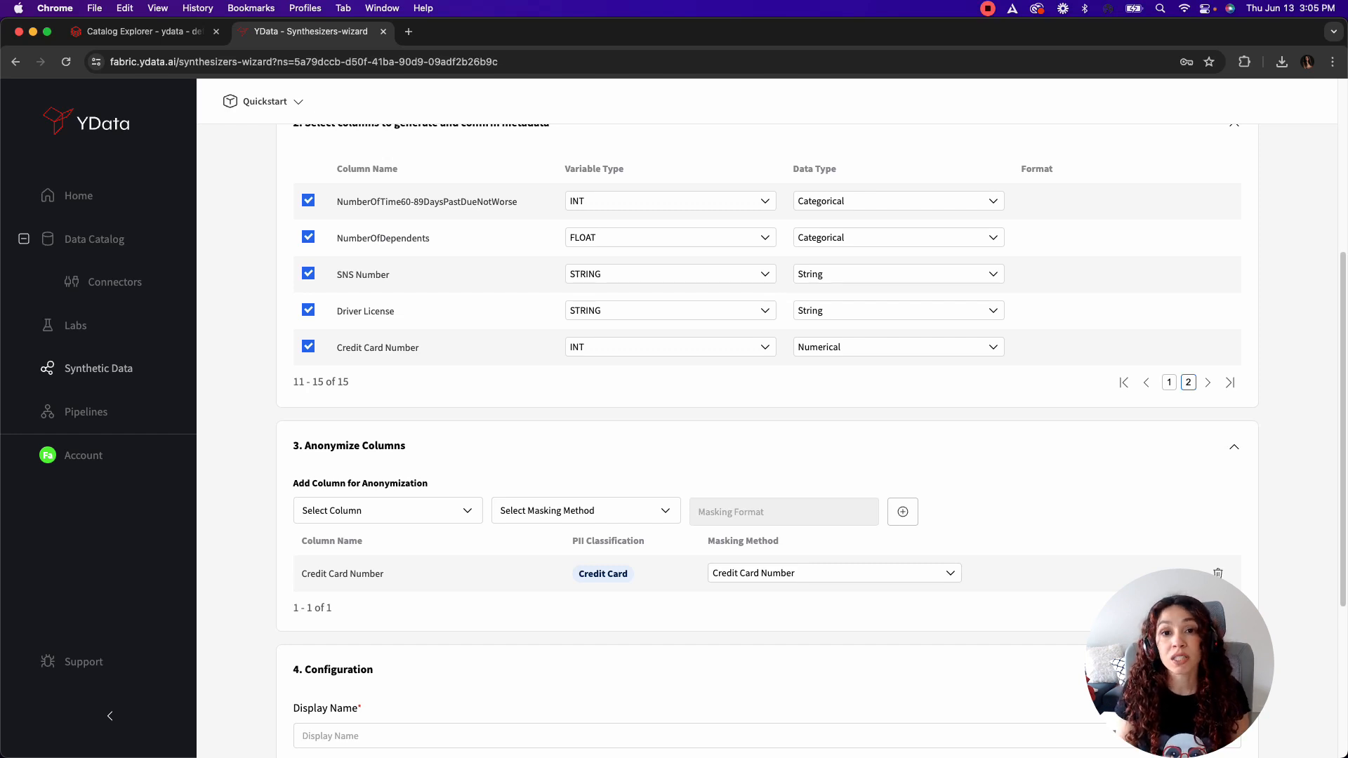
# Step: Add the SNS Number column for anonymization with the SSN masking method
pyautogui.click(412, 517)
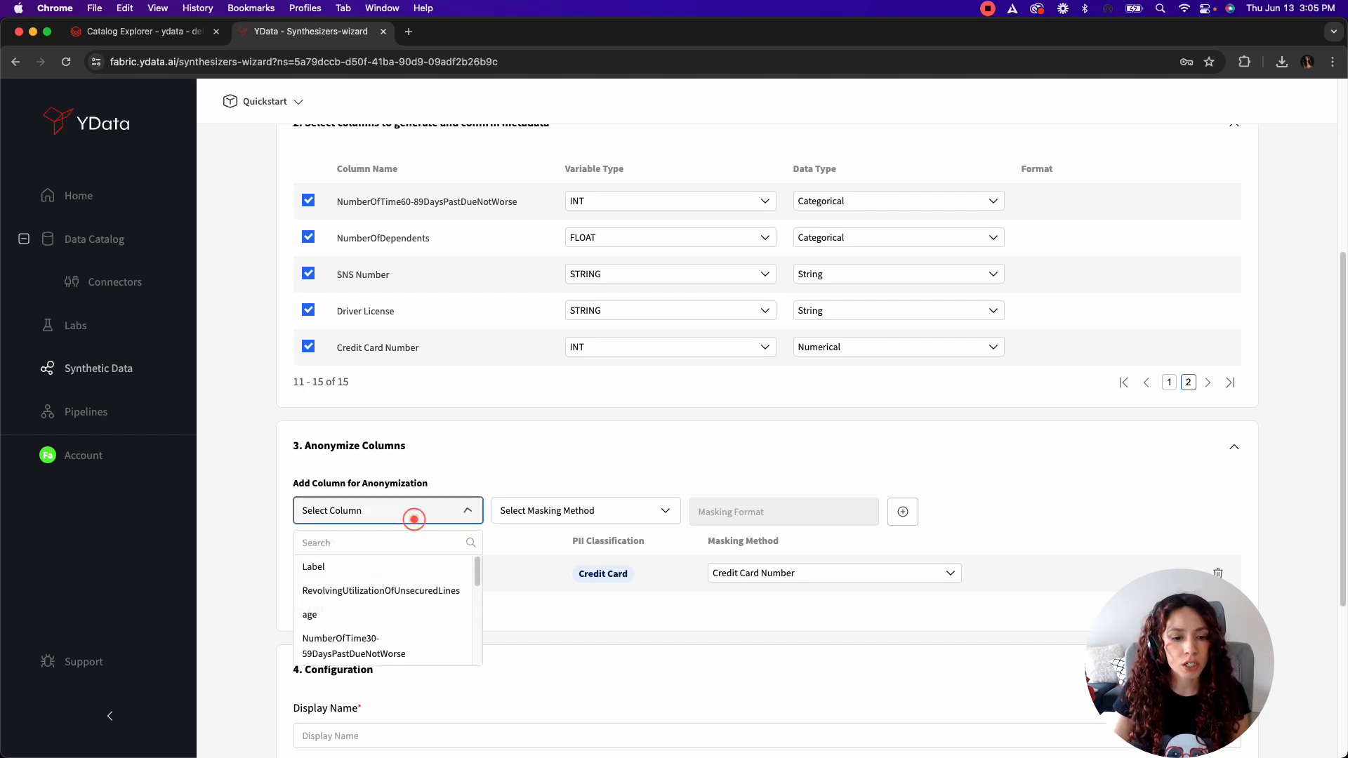
pyautogui.write('sn')
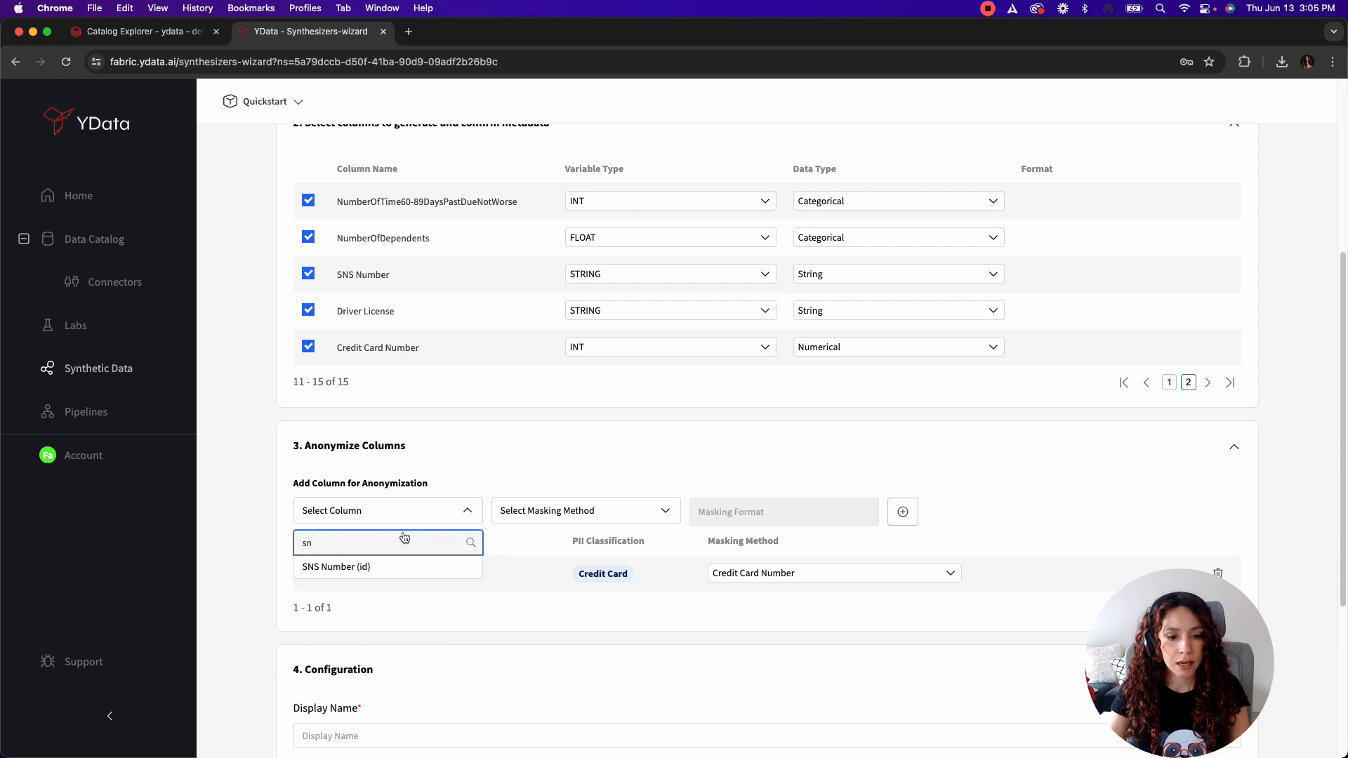
pyautogui.click(379, 567)
pyautogui.click(580, 502)
pyautogui.click(580, 543)
pyautogui.write('ss')
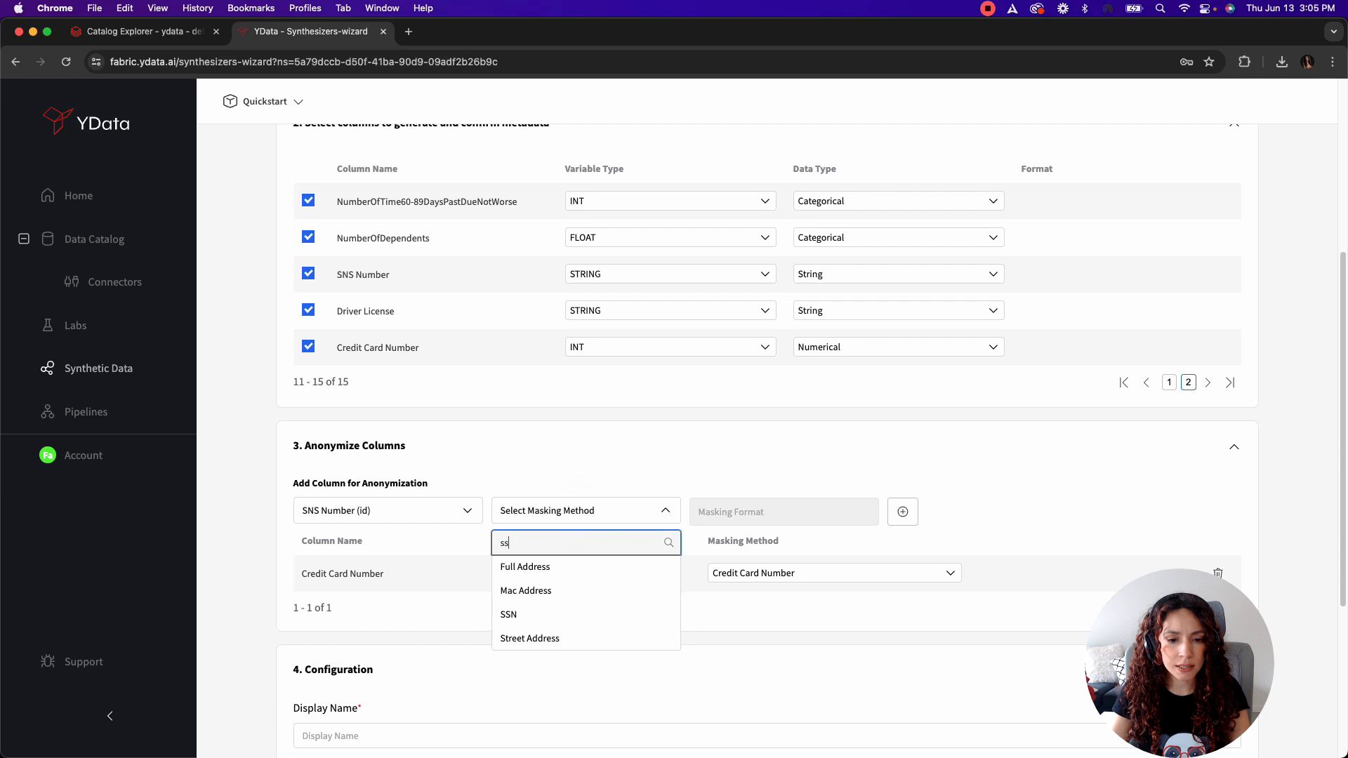
pyautogui.click(552, 612)
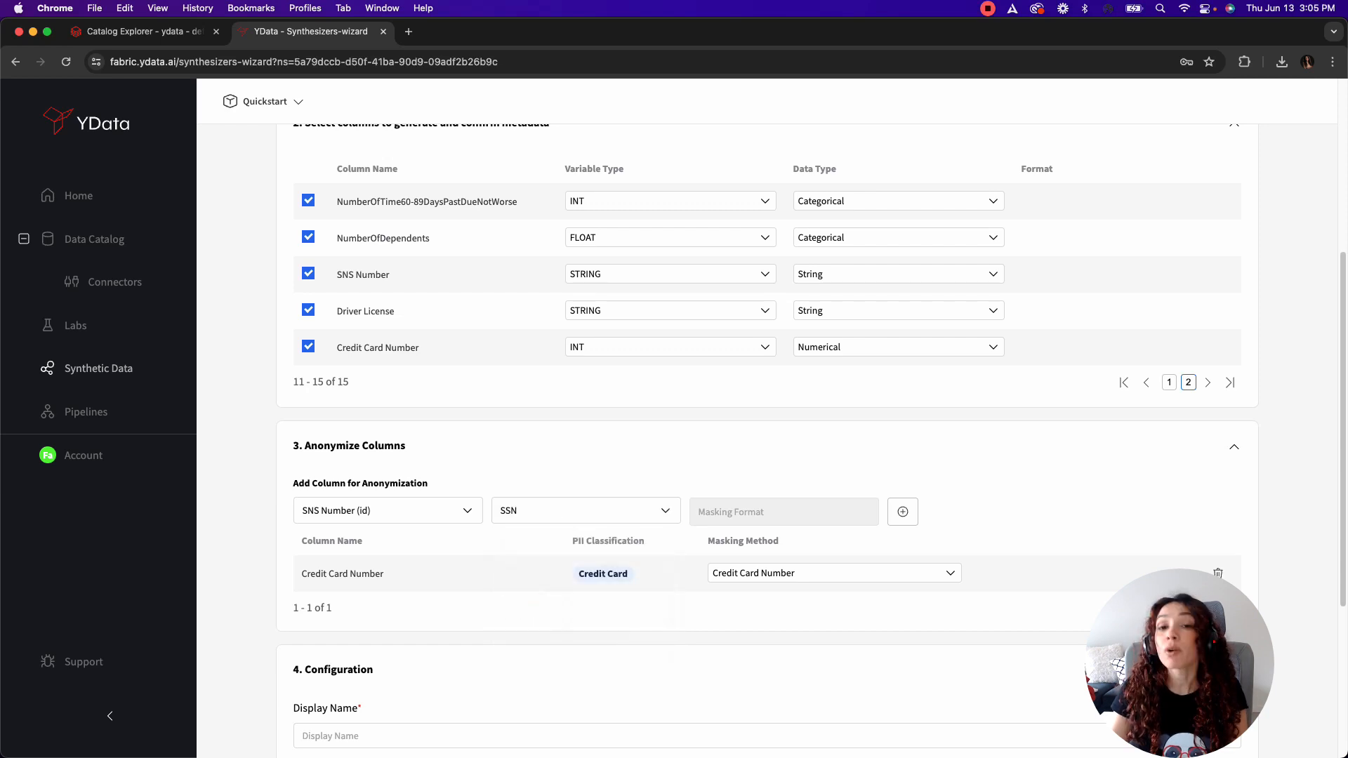
pyautogui.click(903, 512)
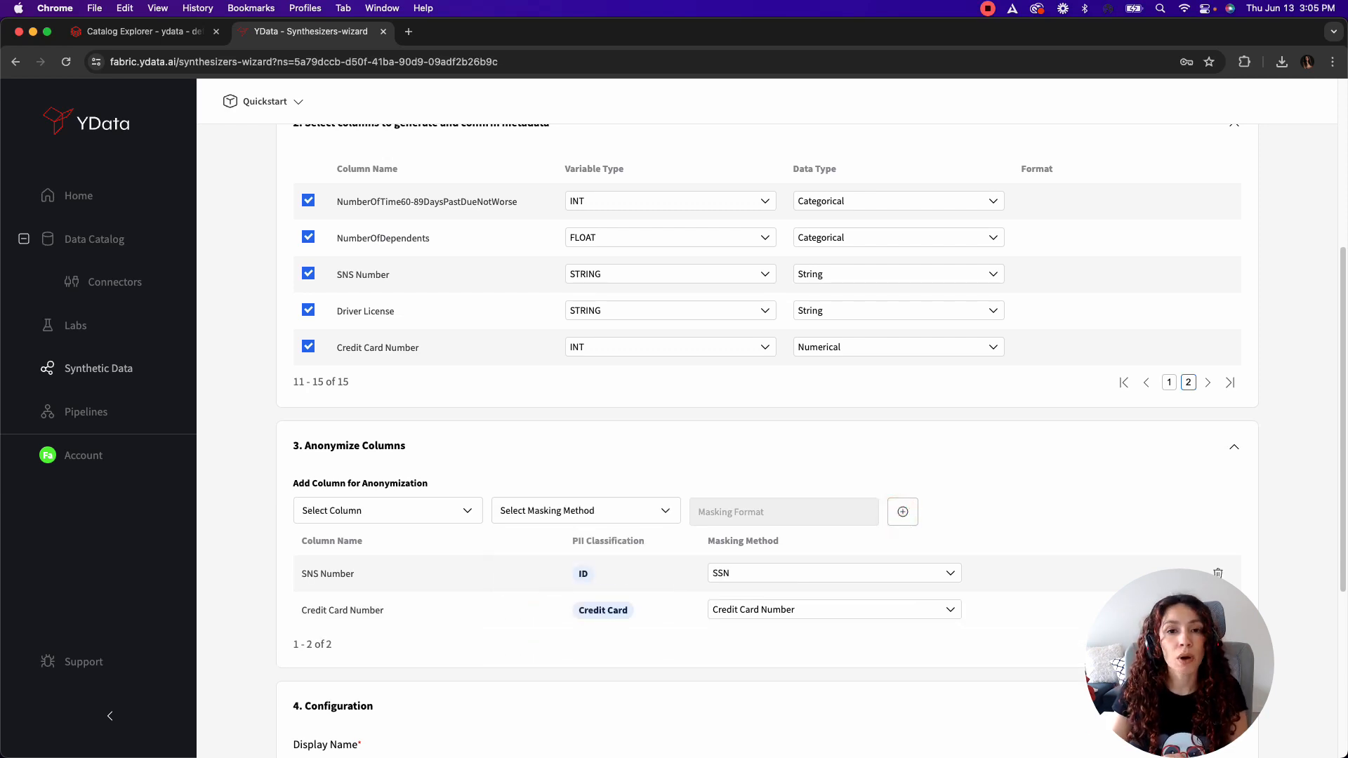
# Step: Set the synthesizer's display name to Credit scoring synth
pyautogui.scroll(-5, 418, 492)
pyautogui.click(418, 552)
pyautogui.write('Credi')
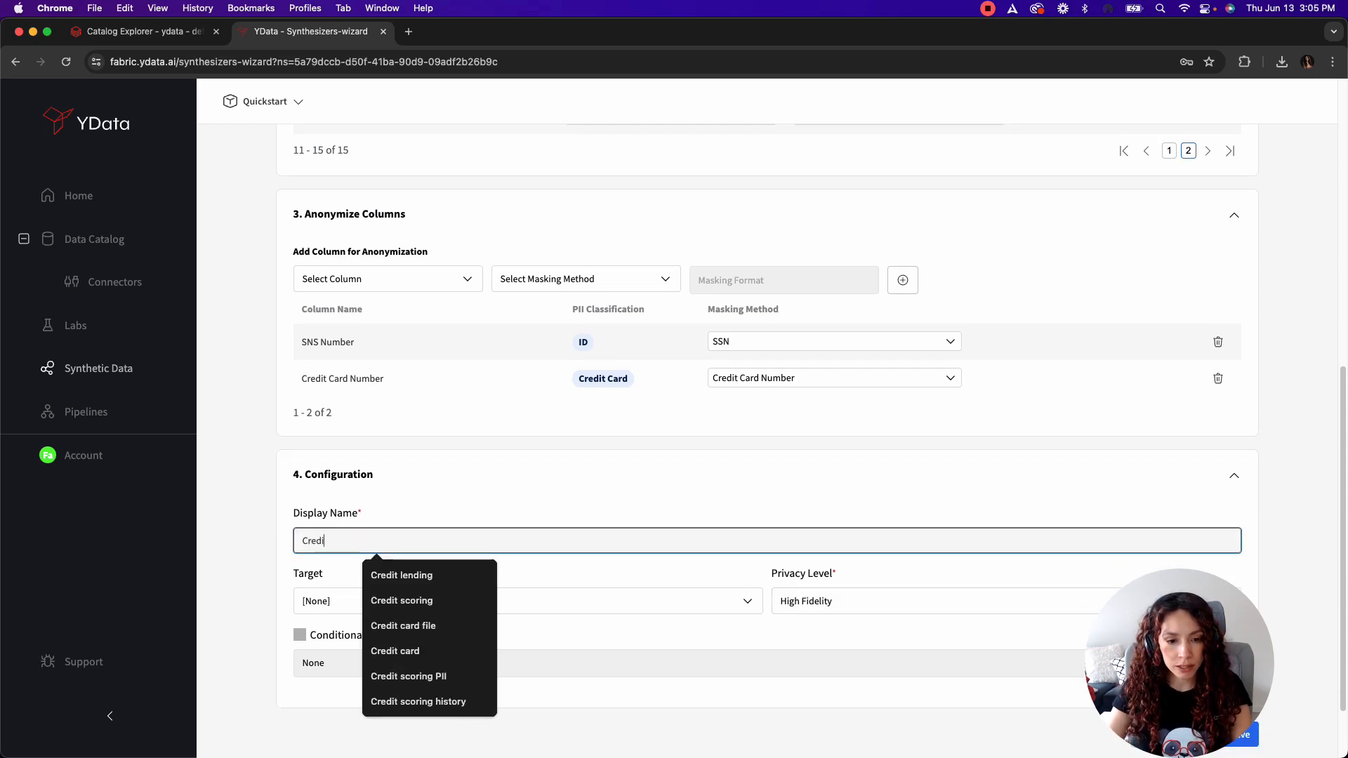
pyautogui.write('t ')
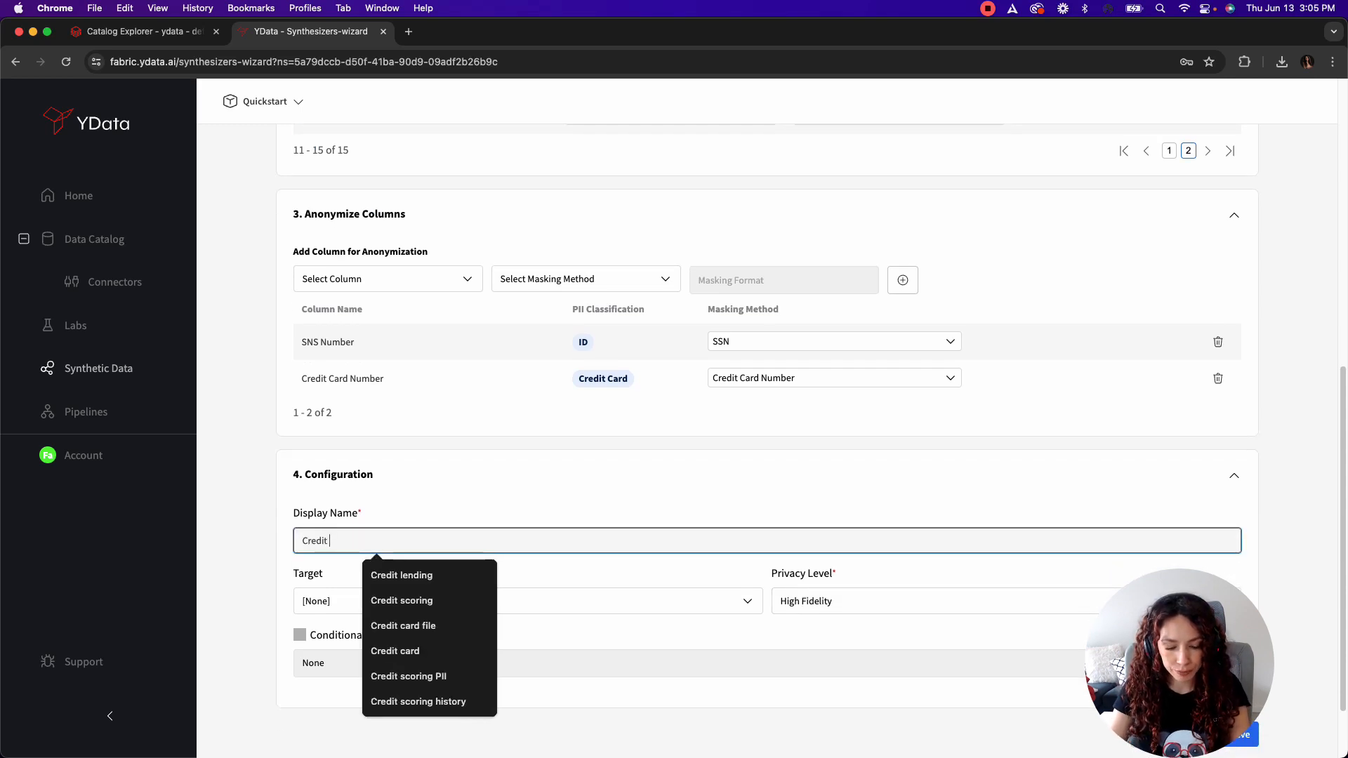
pyautogui.write('scoring synth')
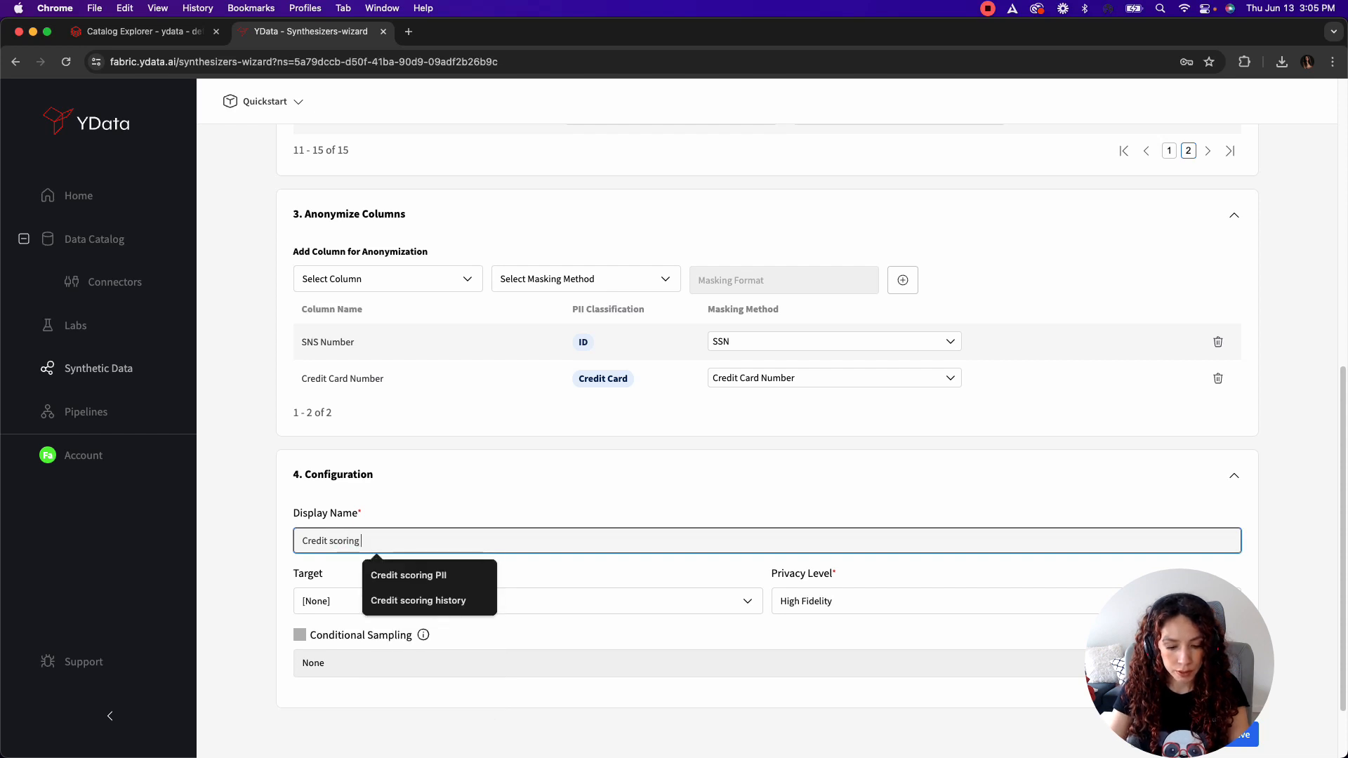
# Step: Choose Label as the target column and save the synthesizer
pyautogui.click(526, 595)
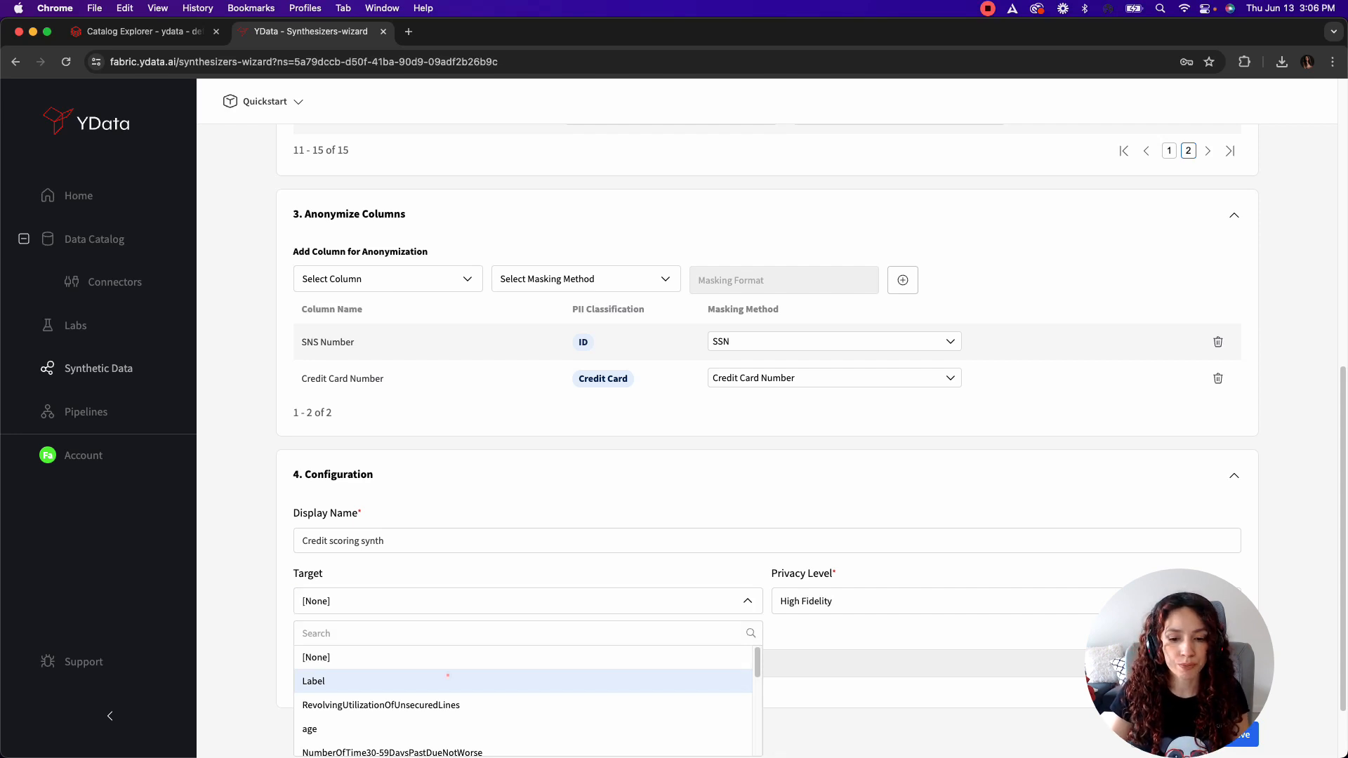
pyautogui.click(448, 679)
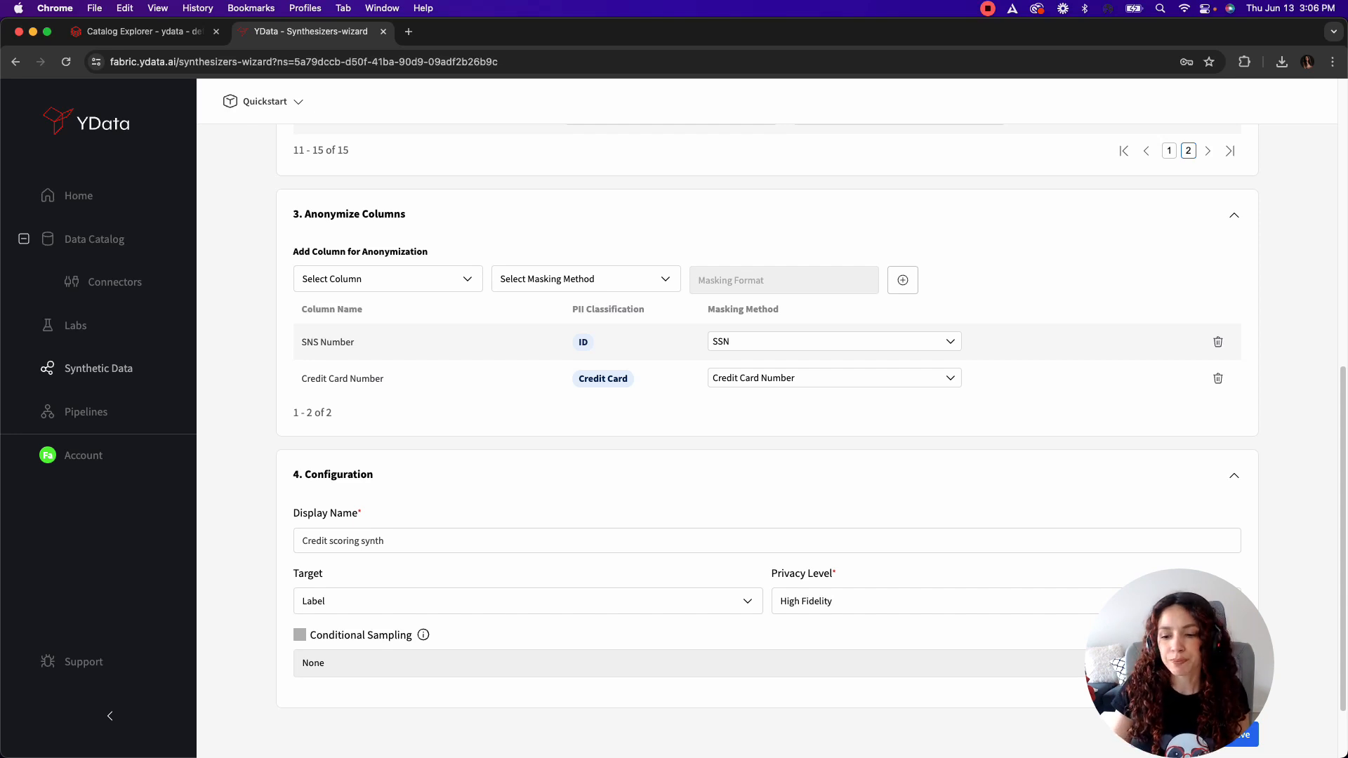
pyautogui.click(1241, 736)
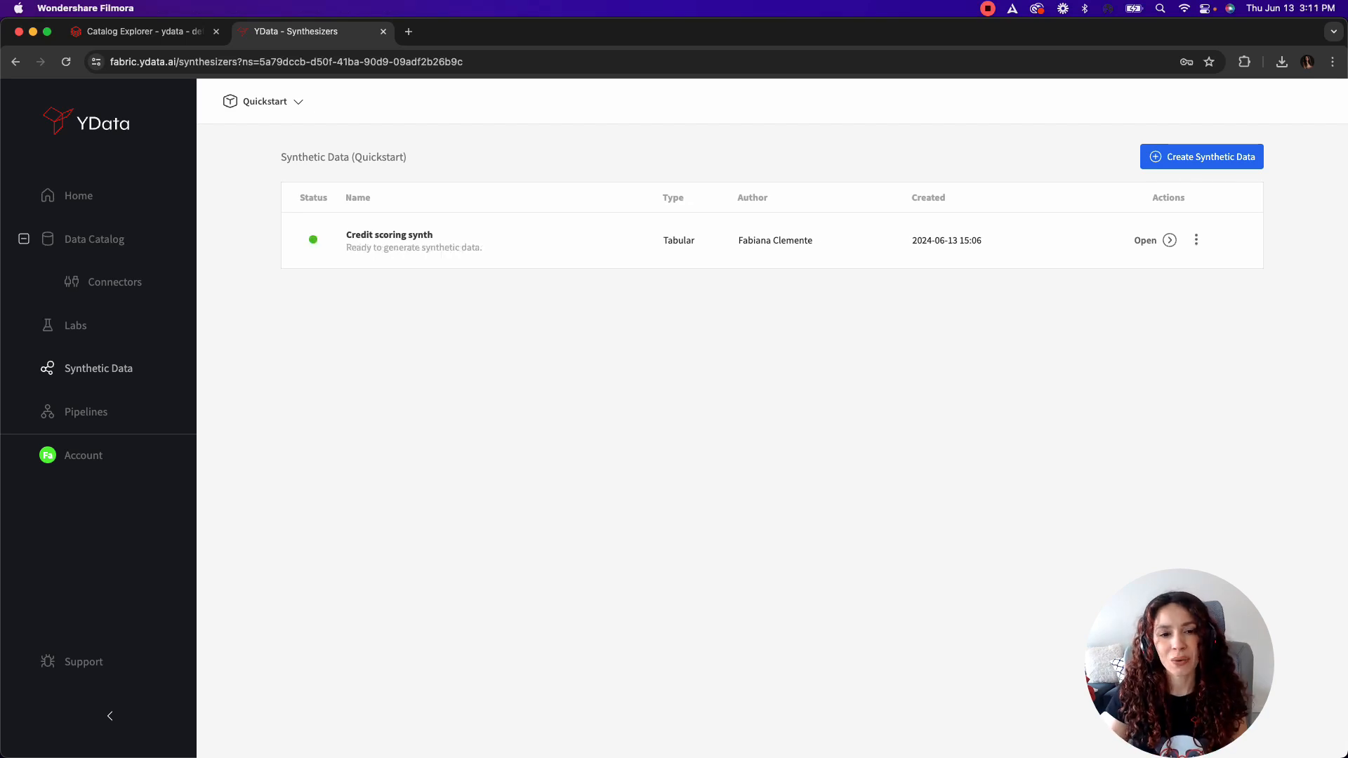
# Step: Open data generation for the Credit scoring synth synthesizer and set the sample size to 10000 rows
pyautogui.click(1098, 323)
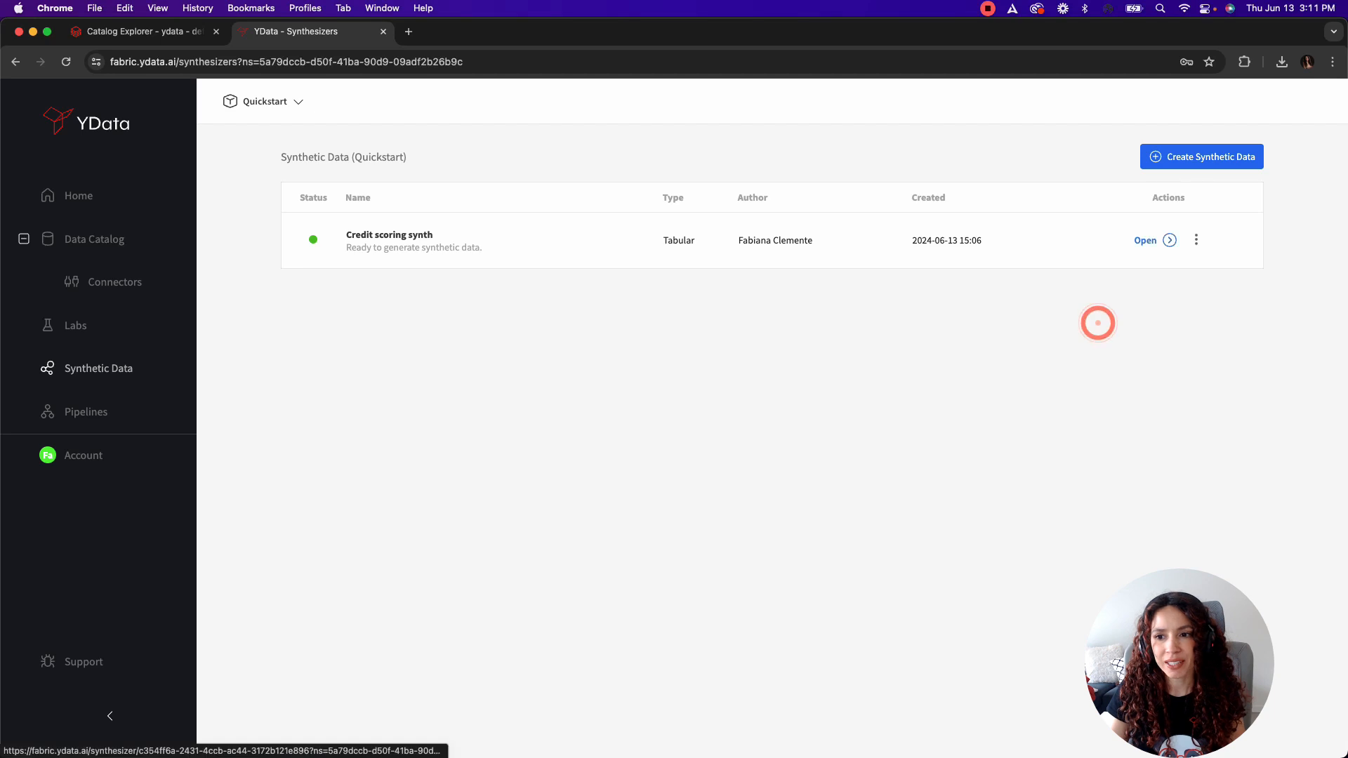
pyautogui.click(1169, 240)
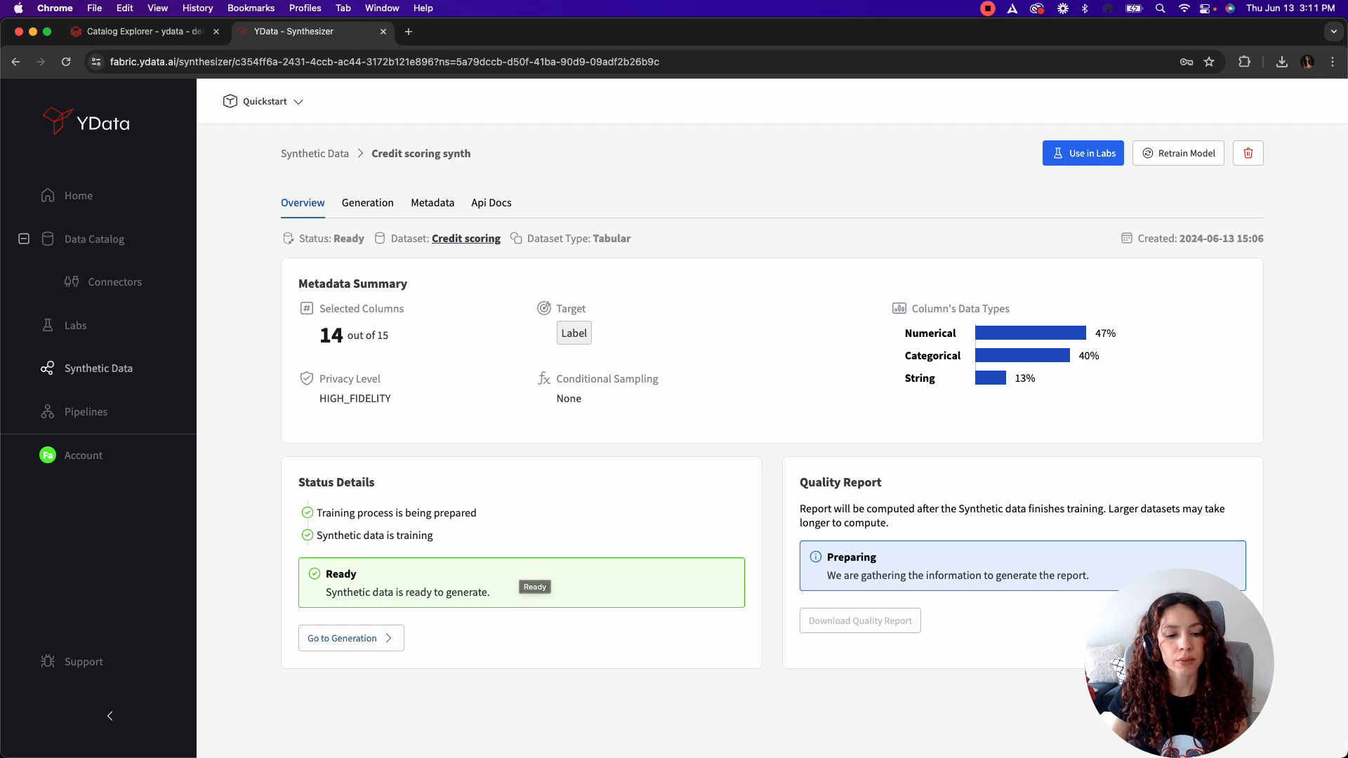
pyautogui.click(346, 638)
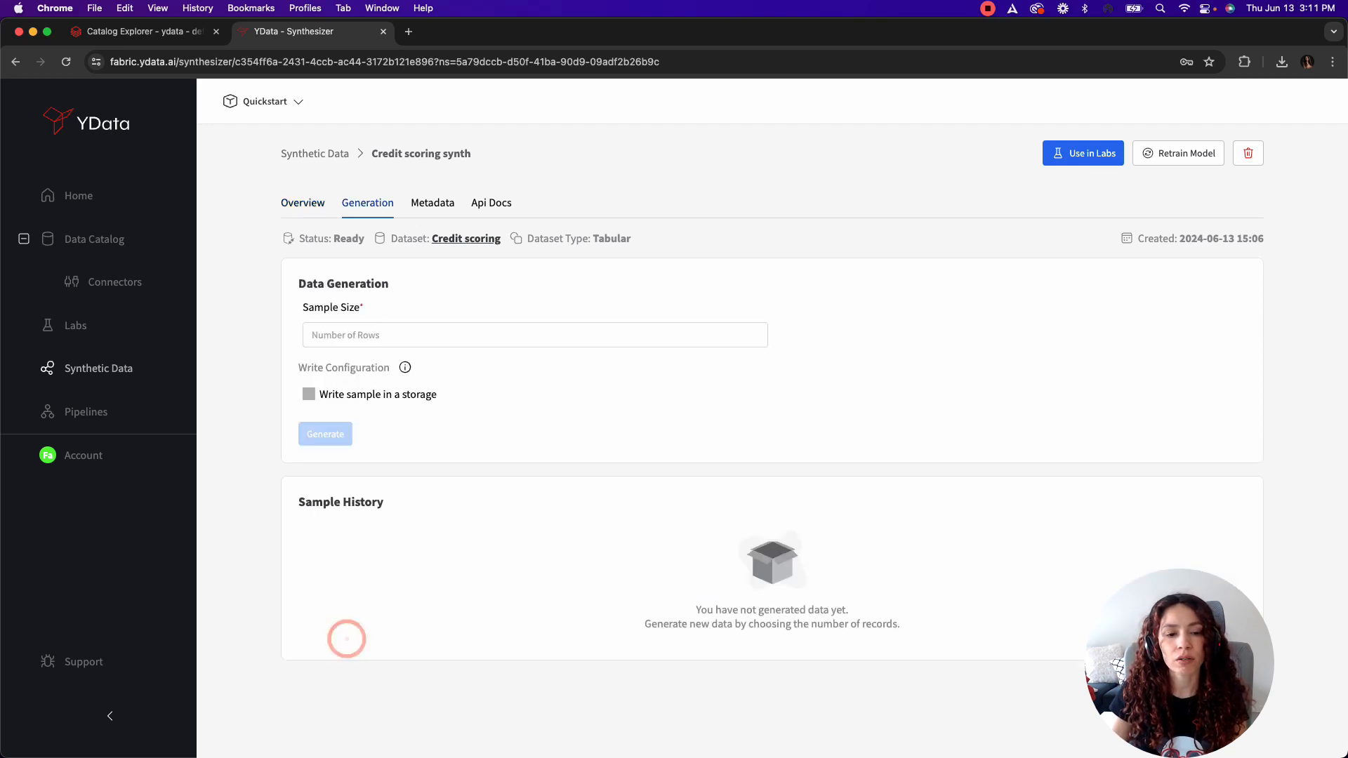
pyautogui.click(371, 337)
pyautogui.write('10')
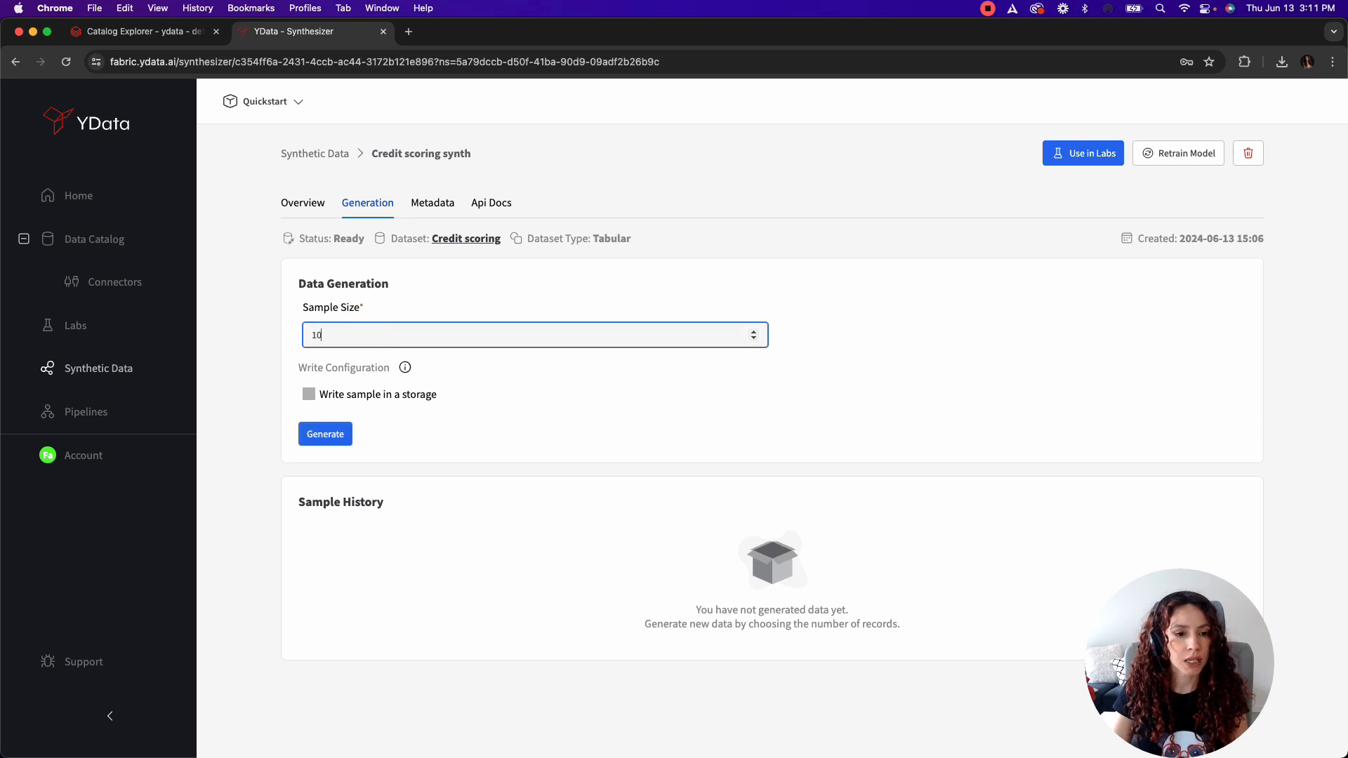
pyautogui.write('000')
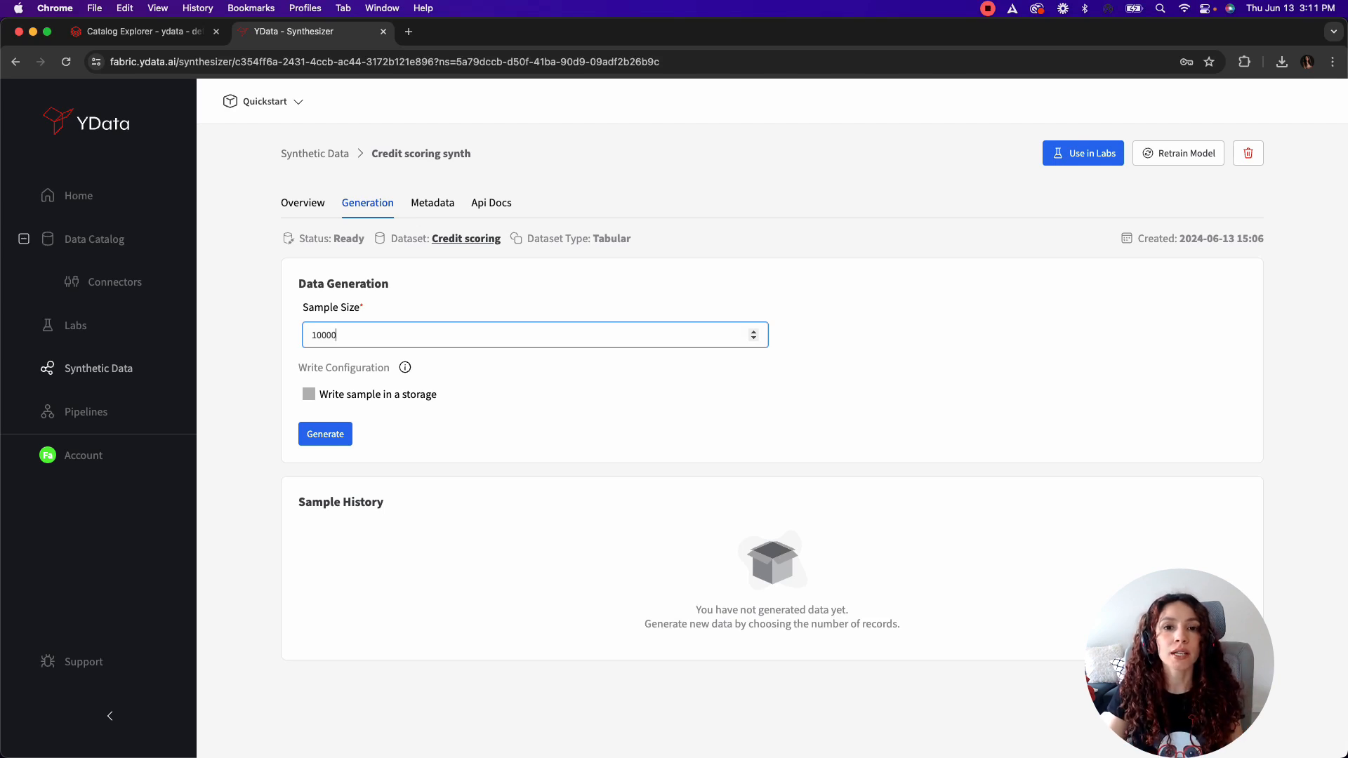
# Step: Enable writing the sample to a storage through the Databricks write synthetic data connector
pyautogui.click(309, 394)
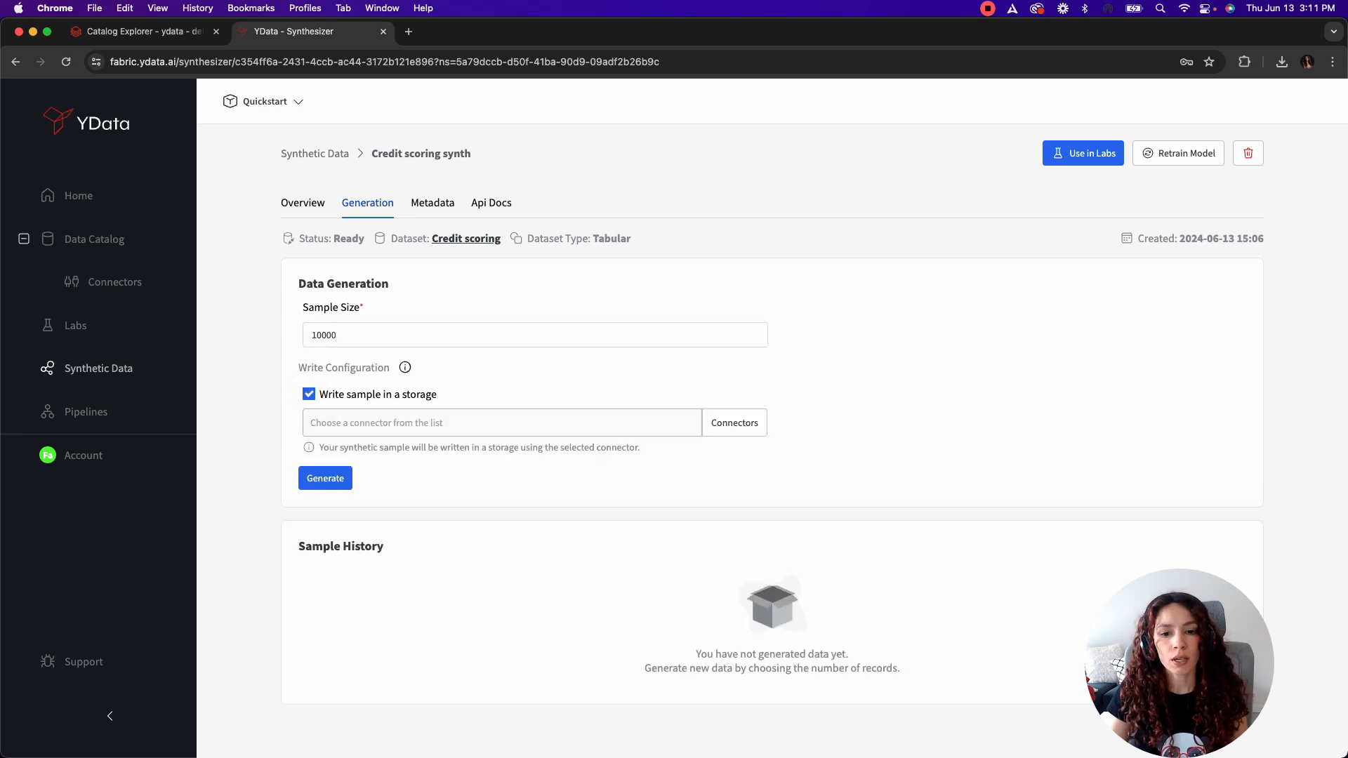
pyautogui.click(751, 422)
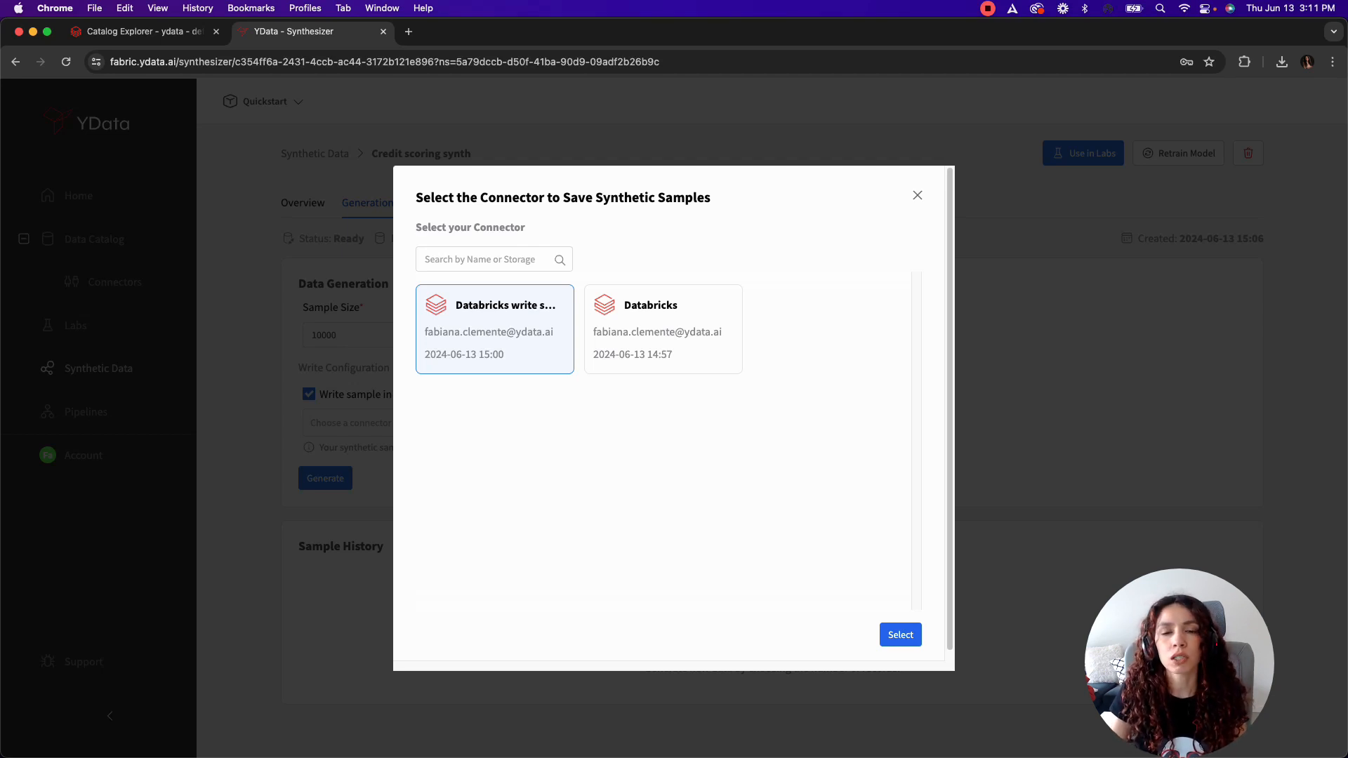
pyautogui.click(502, 336)
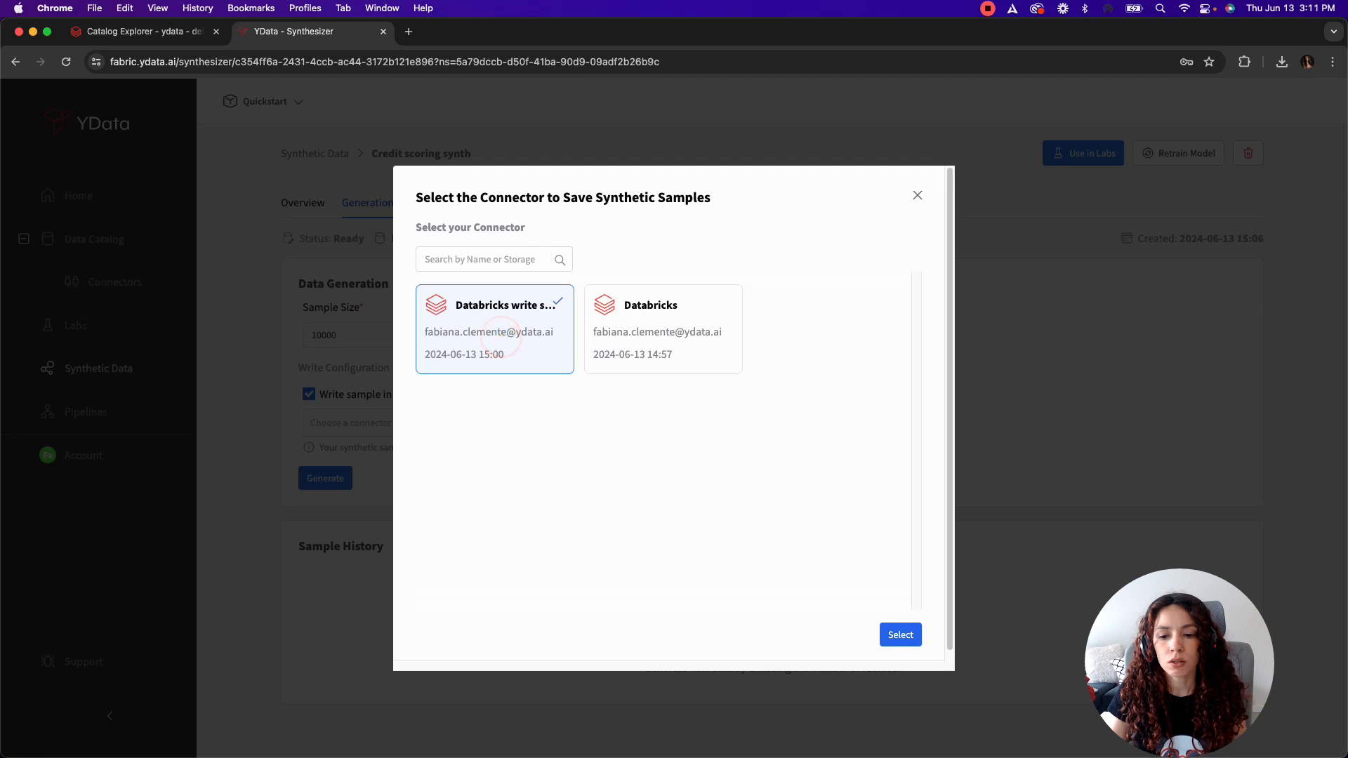
pyautogui.click(899, 635)
# Step: Set the staging path to s3://ydata-dev/syntheticdata/credit_scoring.csv and the warehouse to Starter Warehouse
pyautogui.scroll(-2, 469, 456)
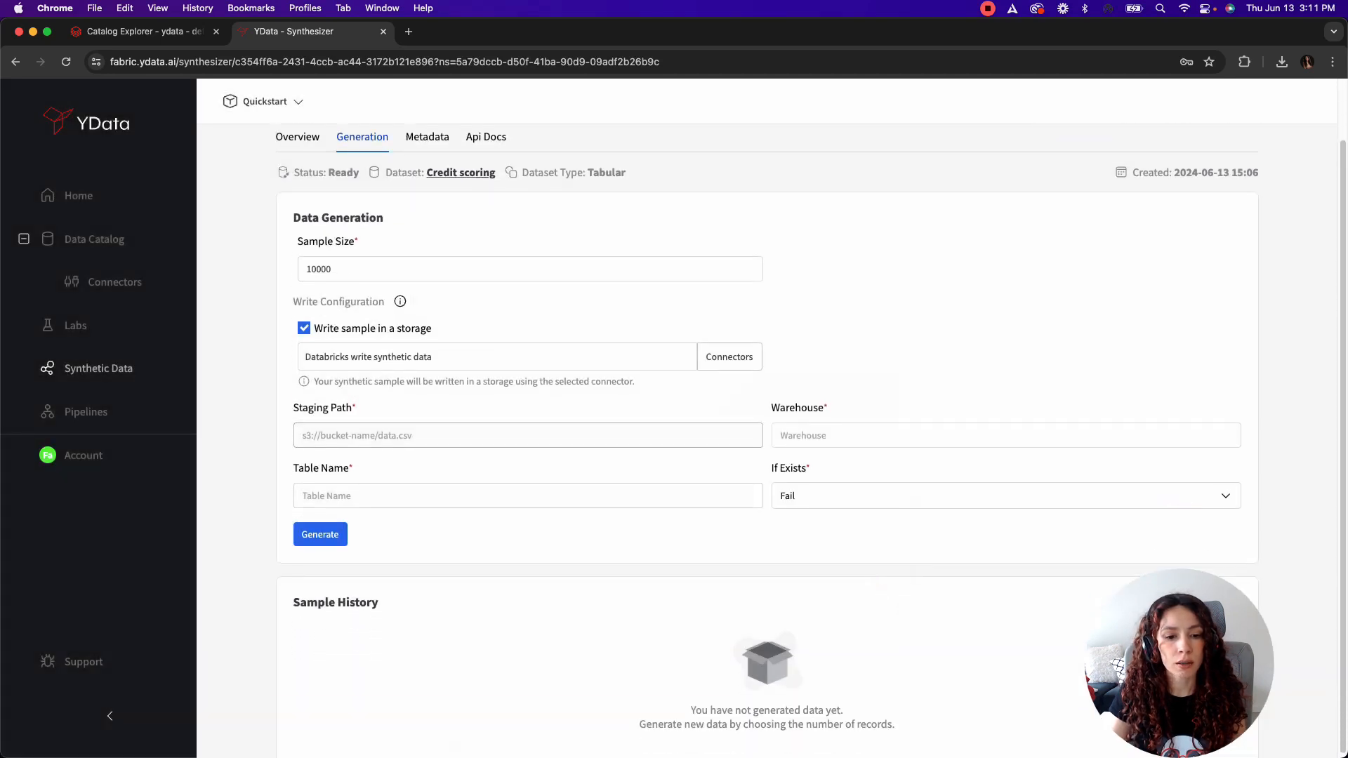
pyautogui.click(469, 431)
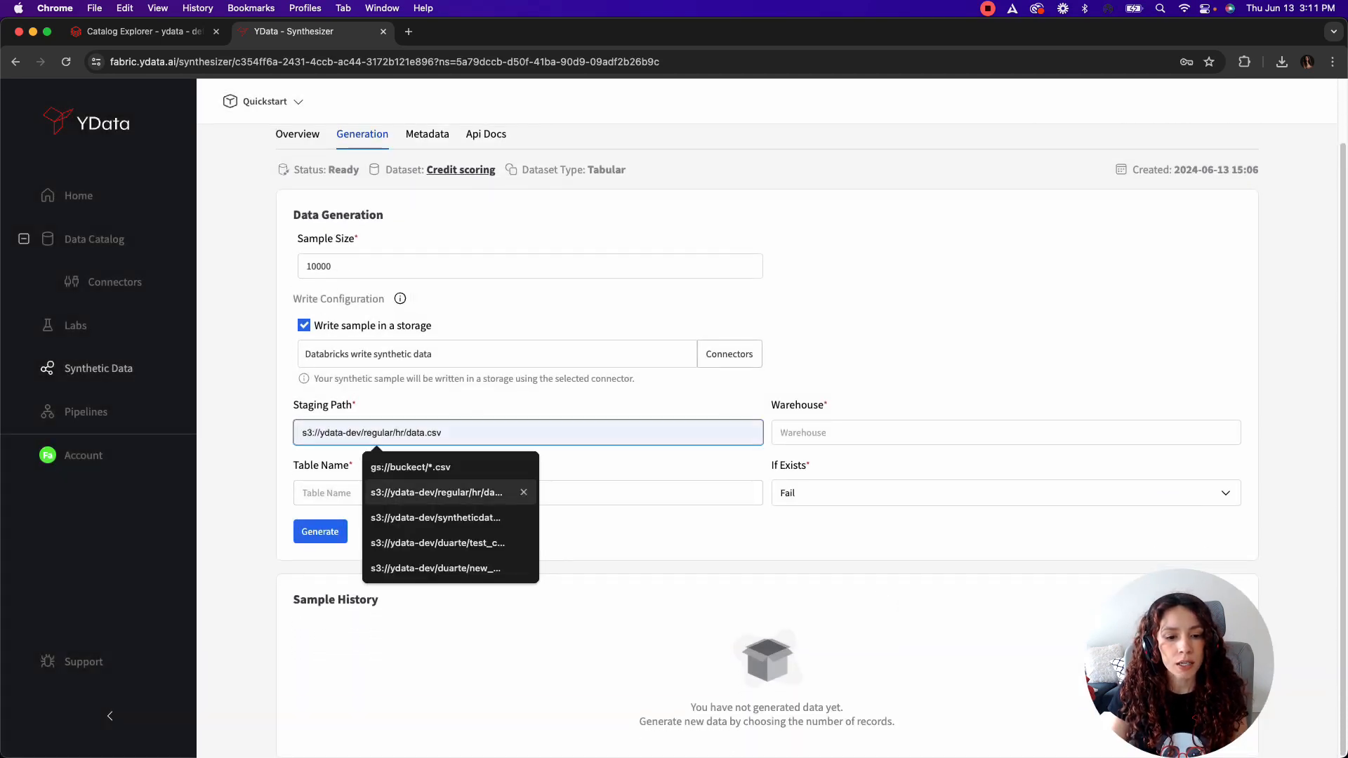
pyautogui.click(465, 515)
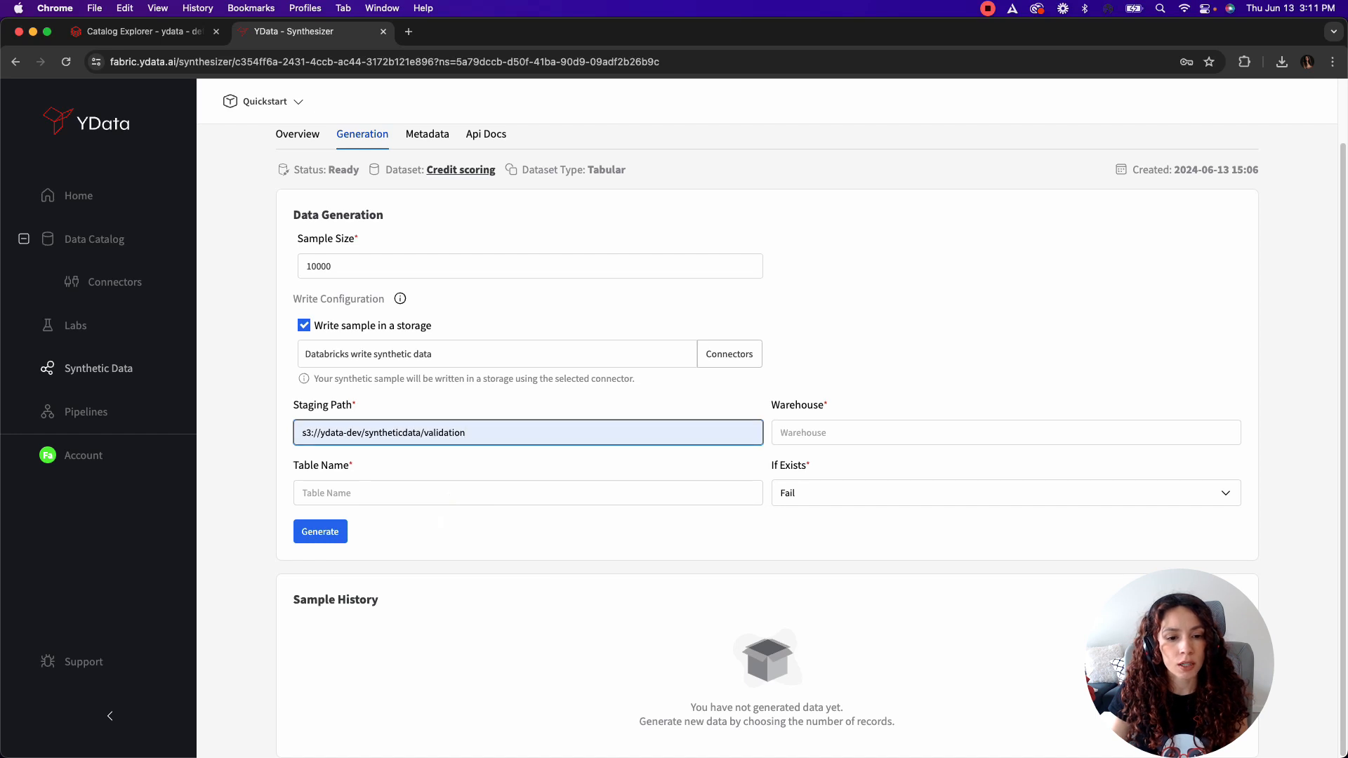
pyautogui.doubleClick(441, 433)
pyautogui.write('credit_scirin')
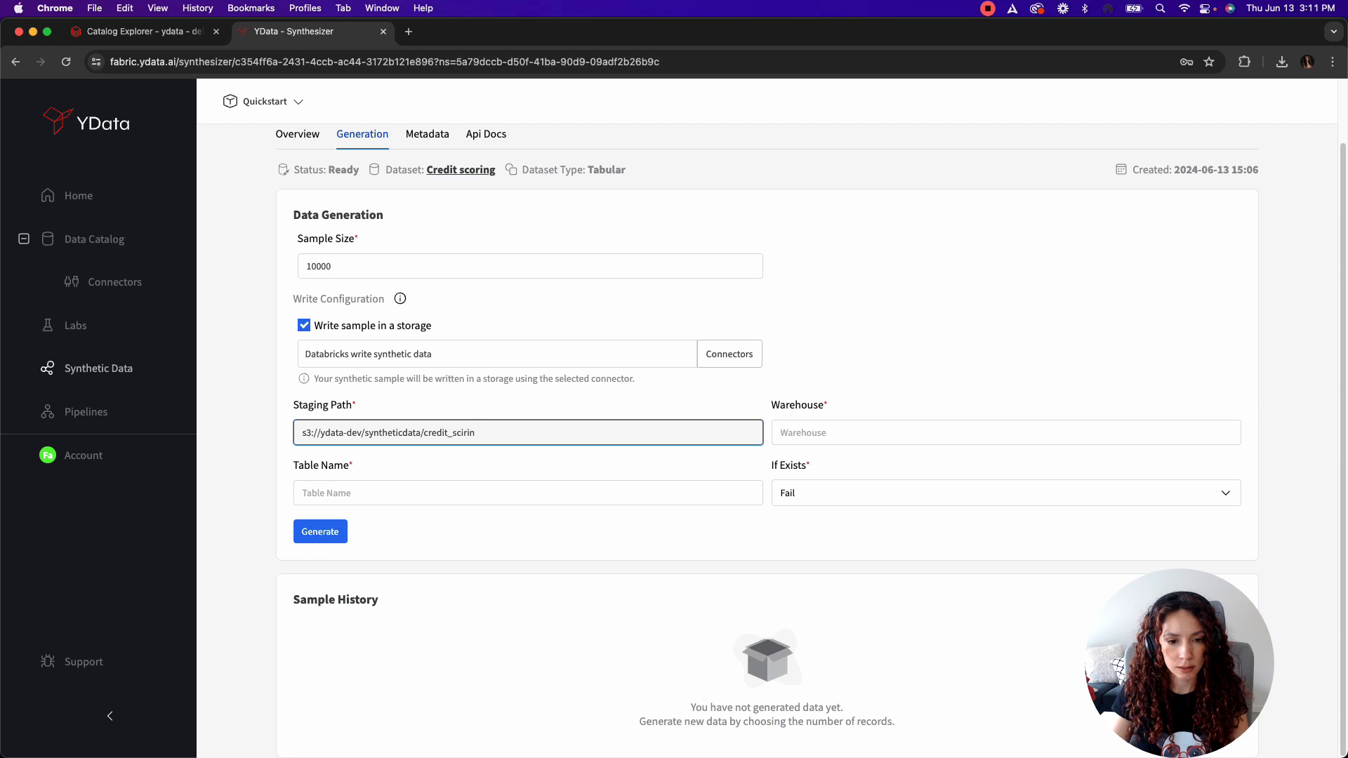
pyautogui.press('BackSpace')
pyautogui.write('oring.csv')
pyautogui.click(871, 441)
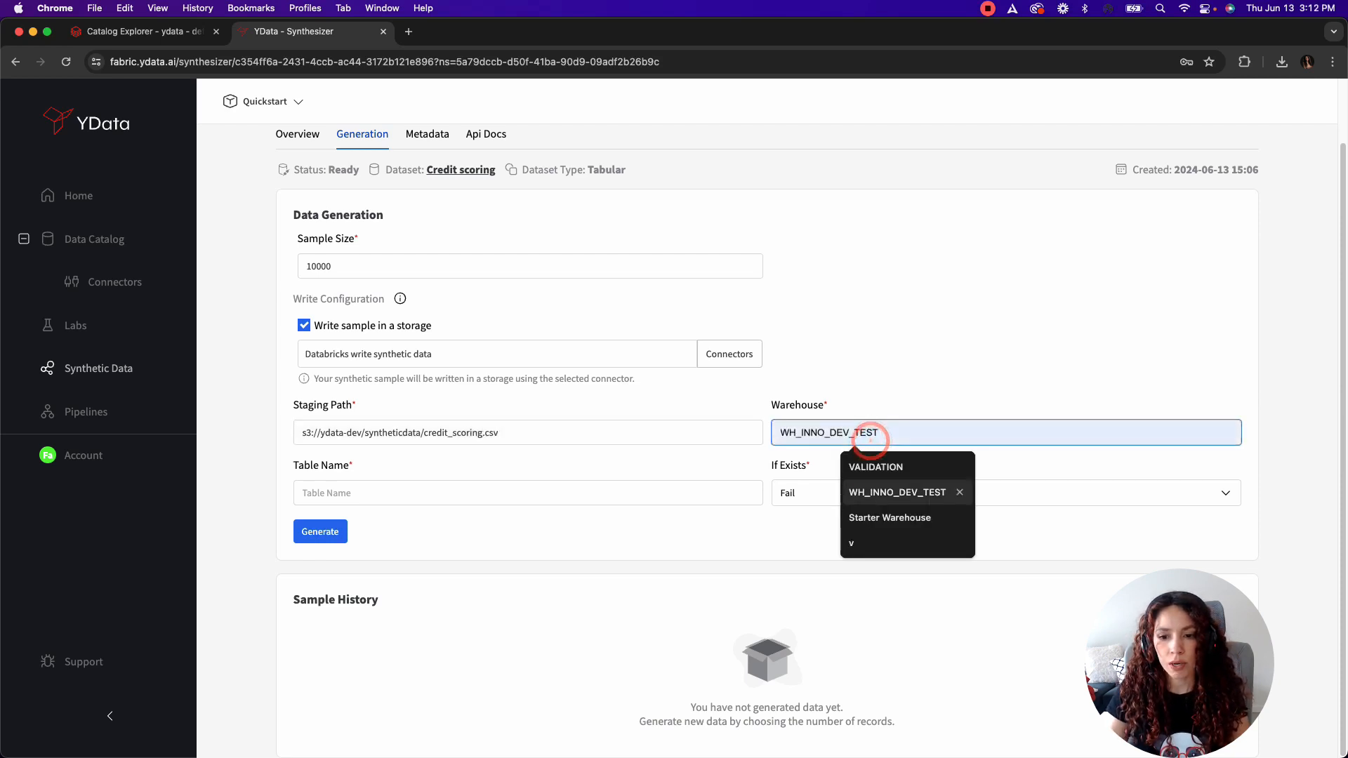
pyautogui.click(886, 513)
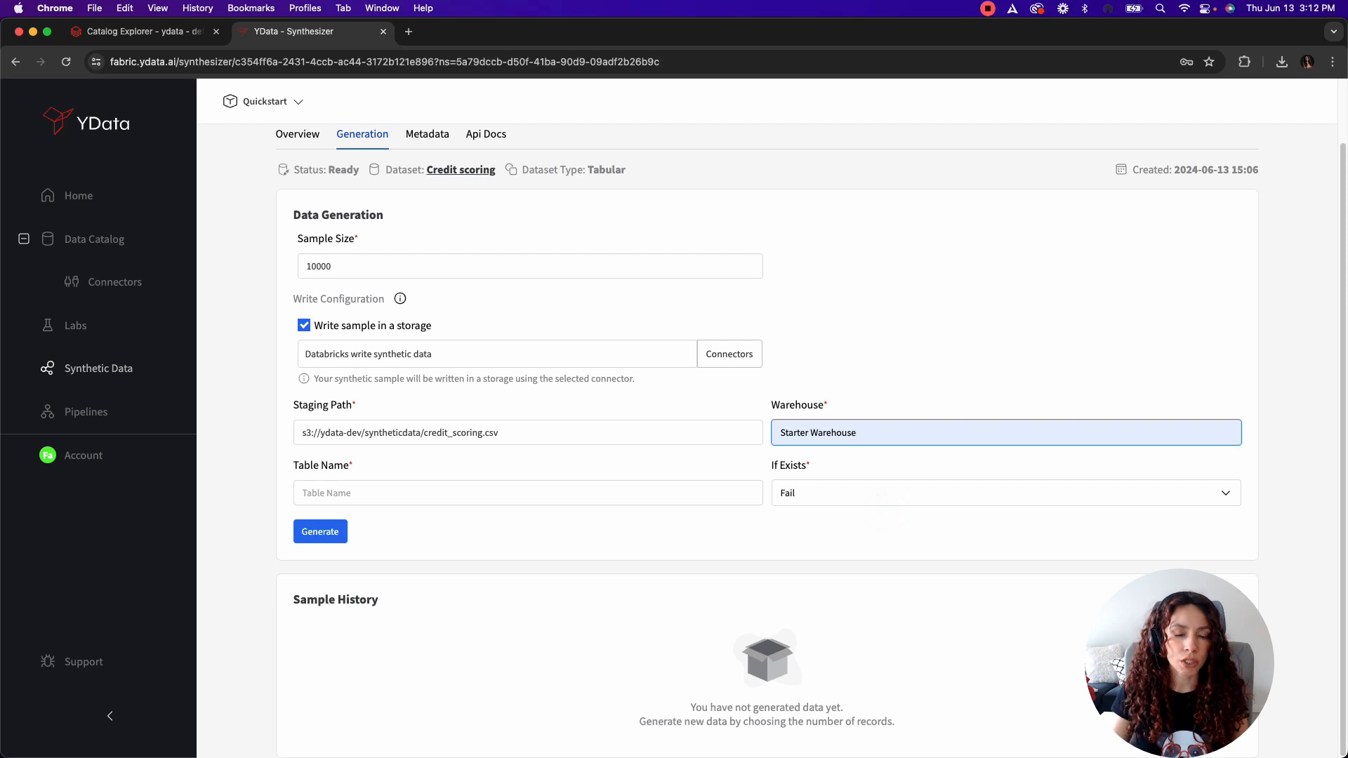
# Step: Name the destination table credit_scoring_synthetic and generate the synthetic sample
pyautogui.click(592, 494)
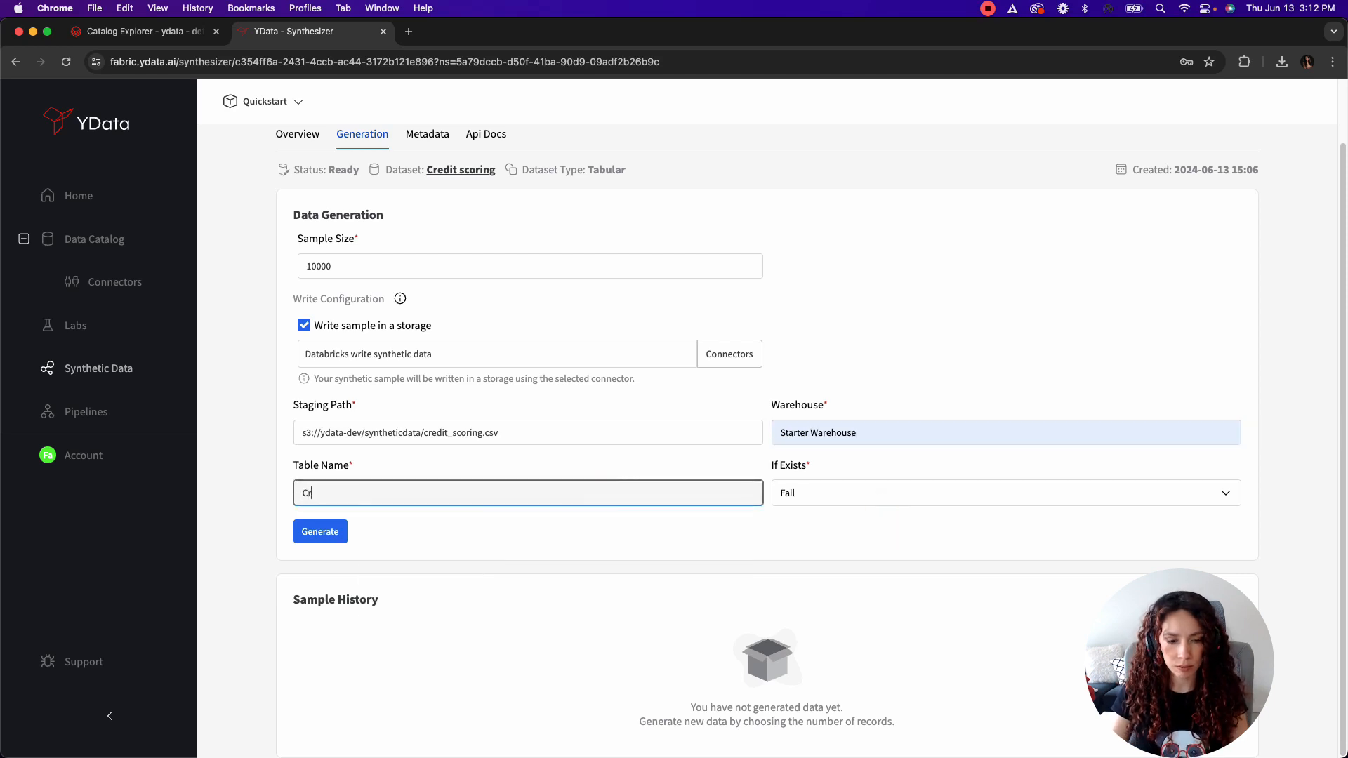
pyautogui.write('credit')
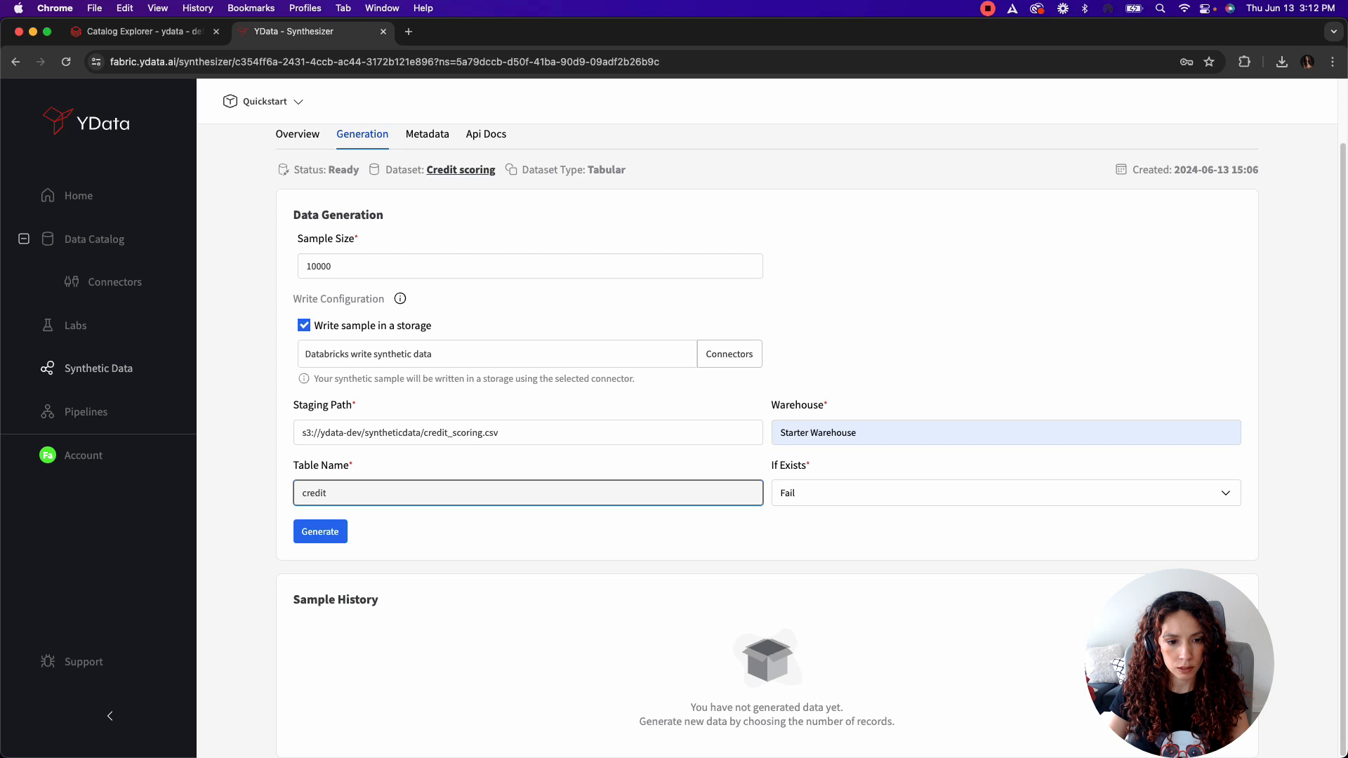
pyautogui.write('_scoring_')
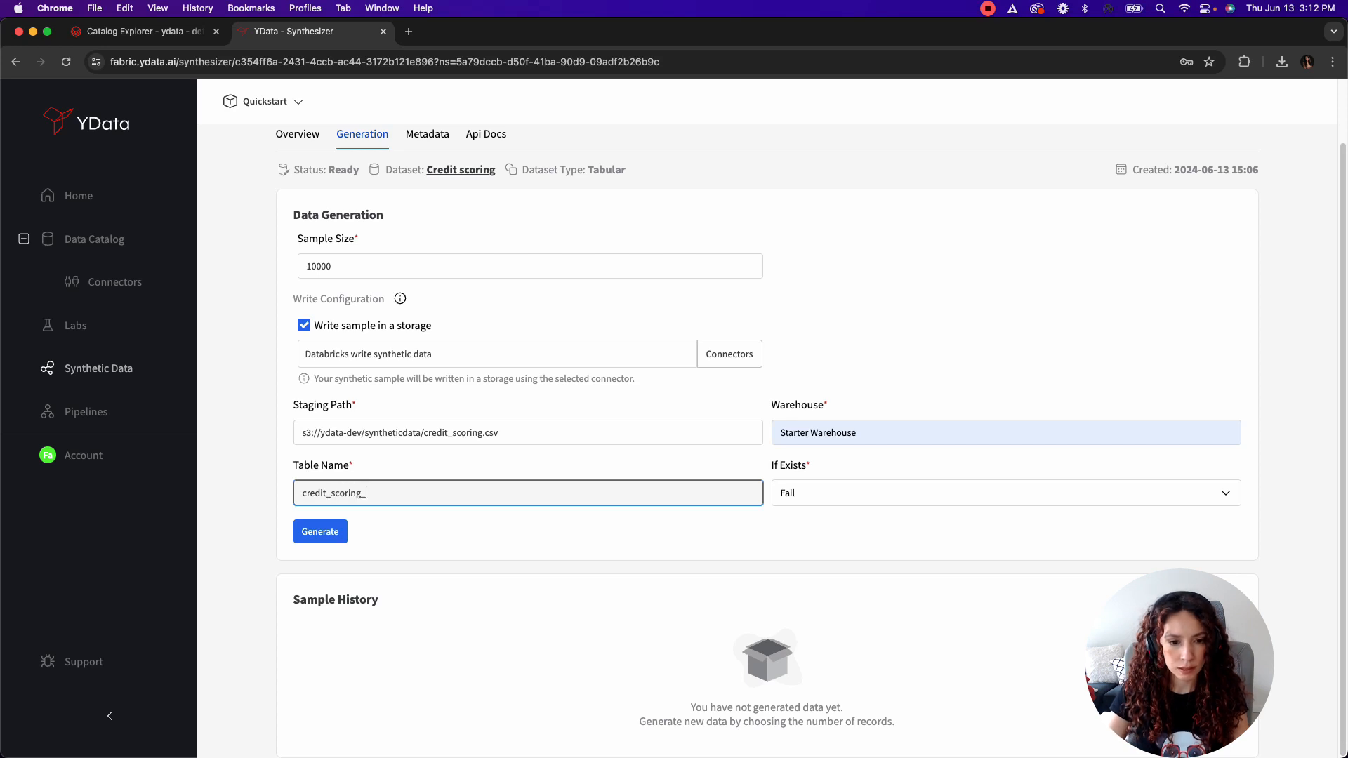
pyautogui.write('synthetic')
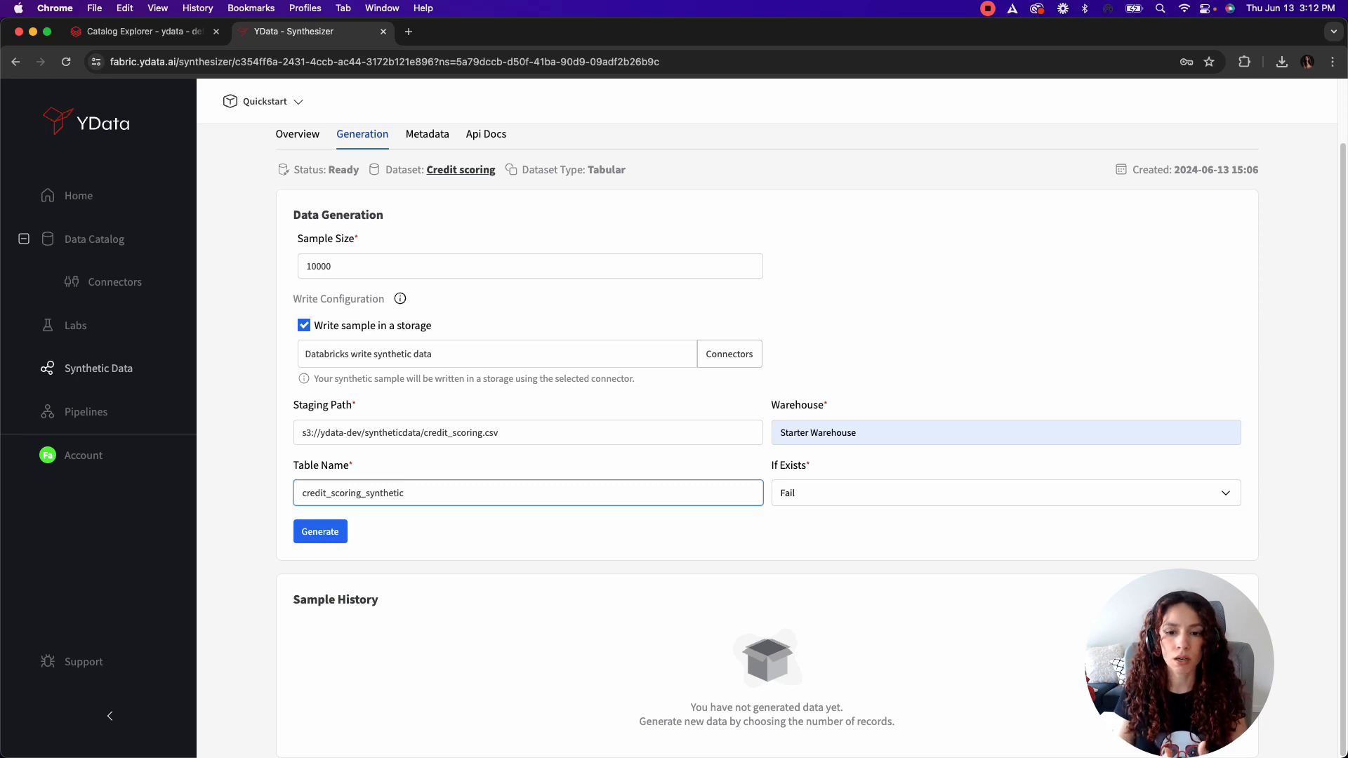
pyautogui.click(321, 532)
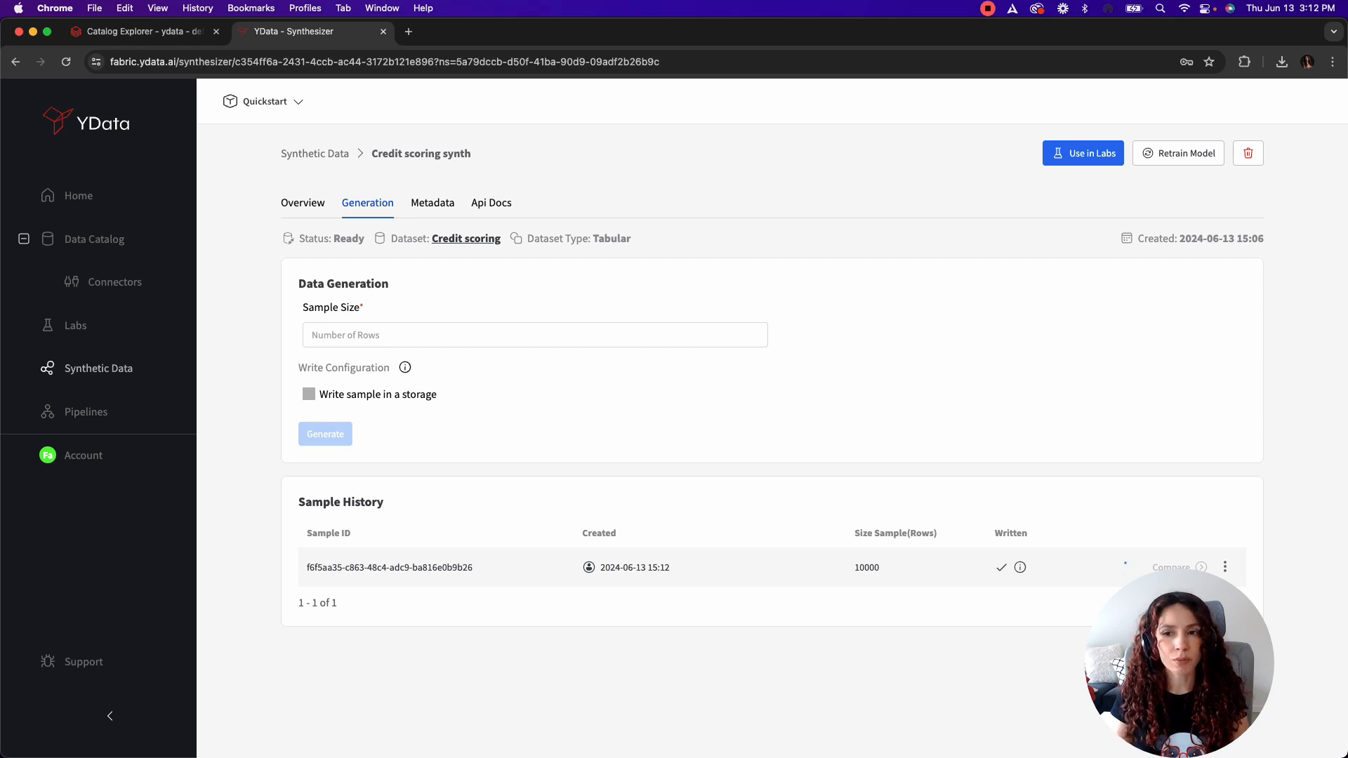
pyautogui.click(367, 202)
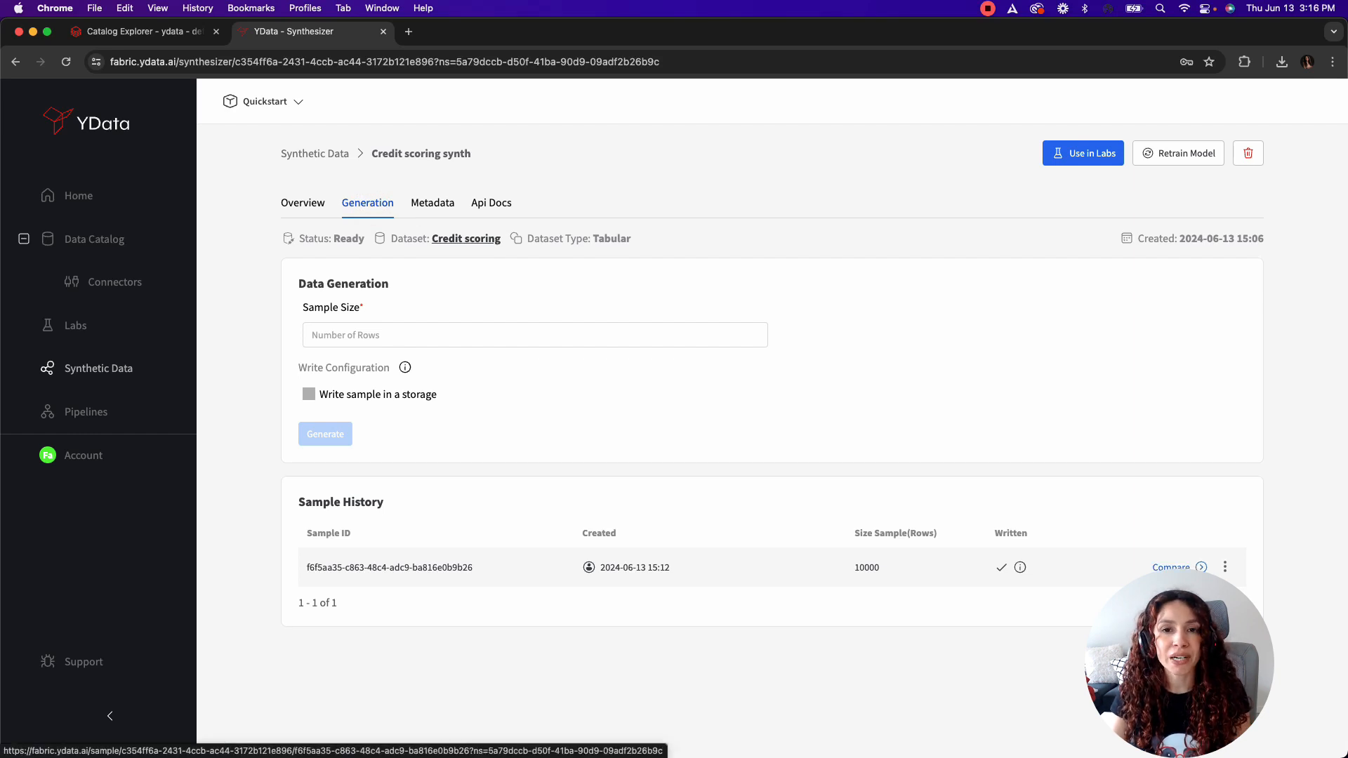
# Step: Open the generated sample's profiling comparison and examine the original and synthetic statistics of each variable, from ID and Label through SNS Number
pyautogui.click(1172, 564)
pyautogui.scroll(-7, 762, 509)
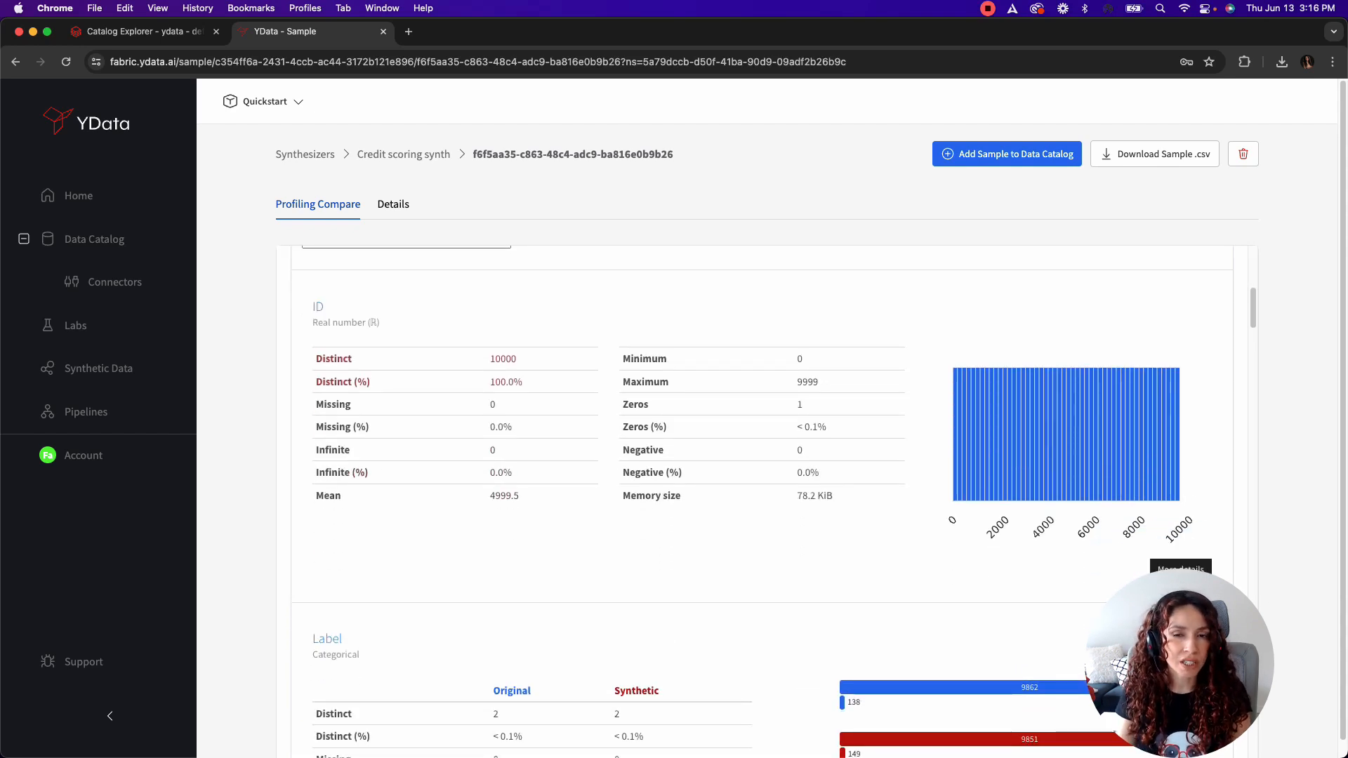
pyautogui.scroll(-5, 762, 502)
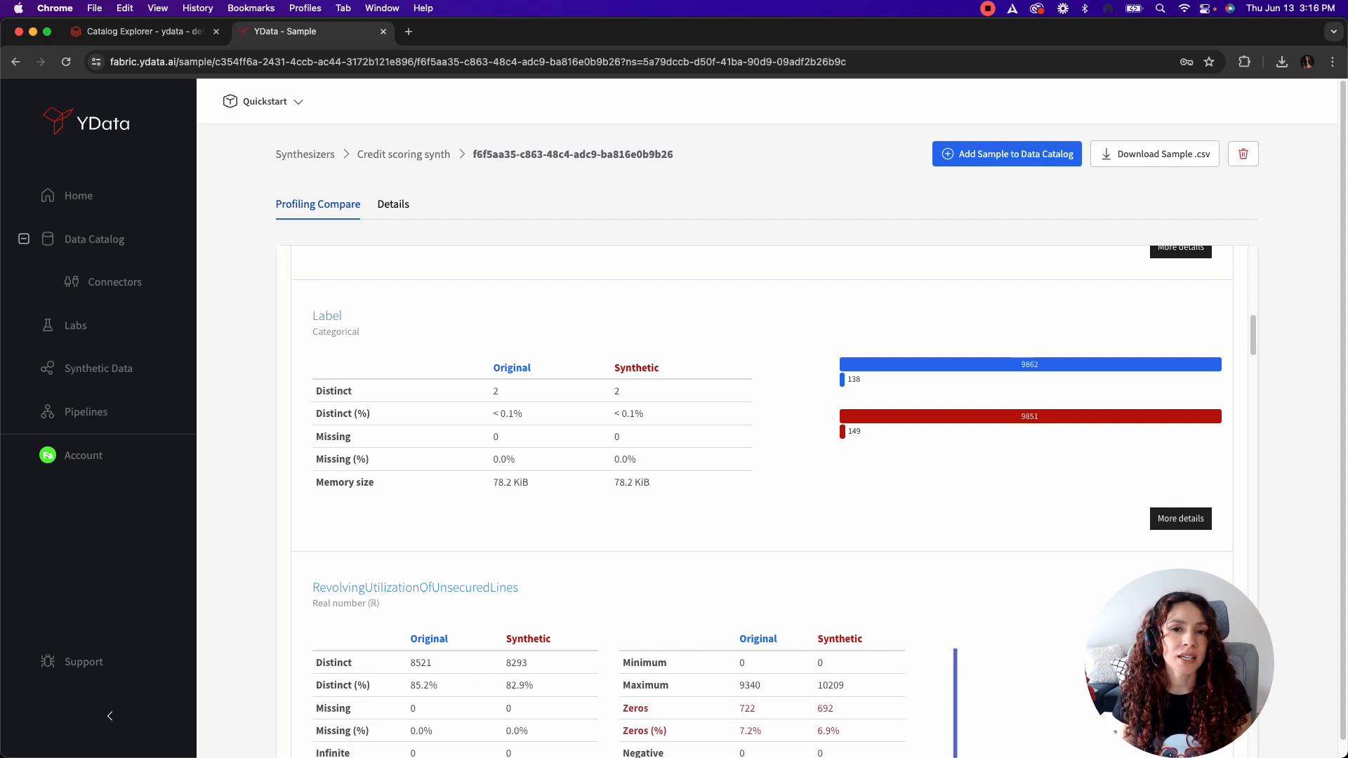
pyautogui.scroll(-1, 762, 502)
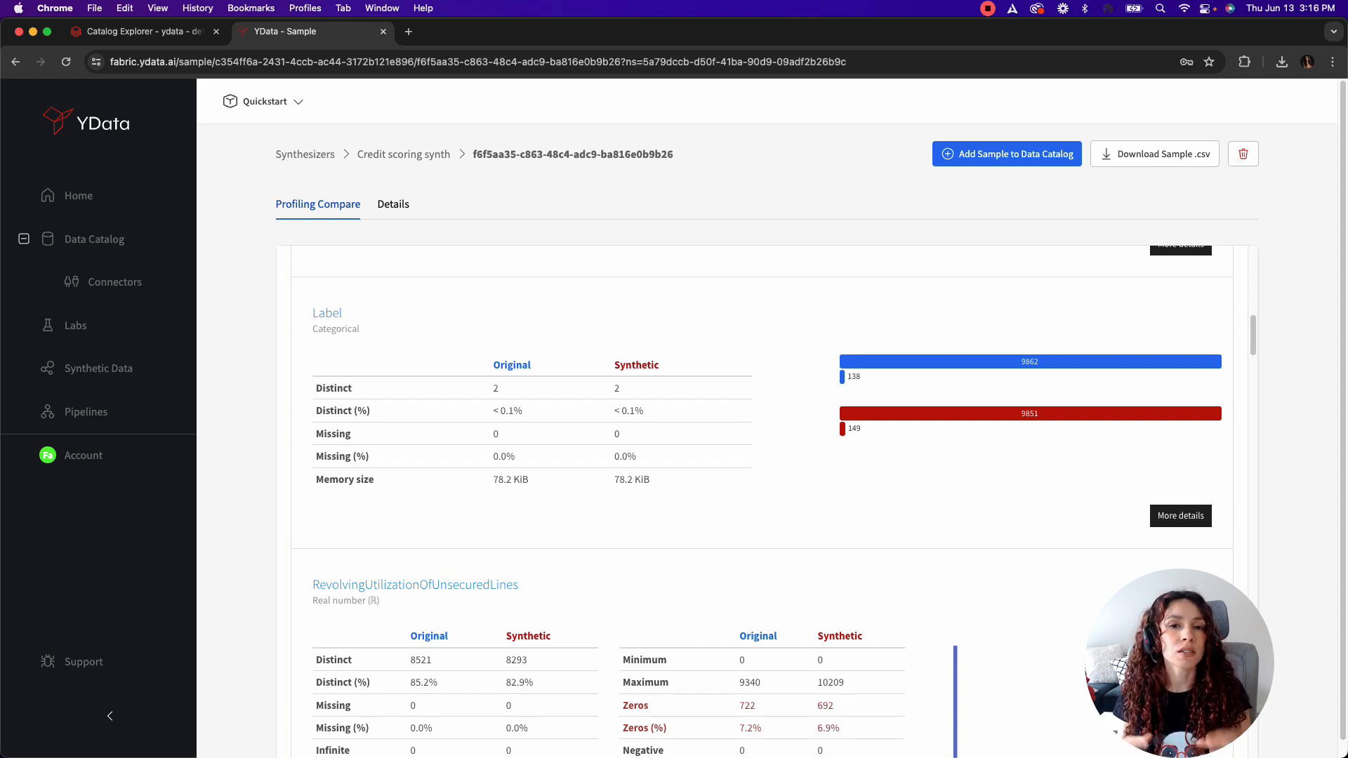
pyautogui.scroll(-10, 763, 502)
pyautogui.scroll(-3, 762, 501)
pyautogui.scroll(2, 762, 502)
pyautogui.scroll(-6, 763, 501)
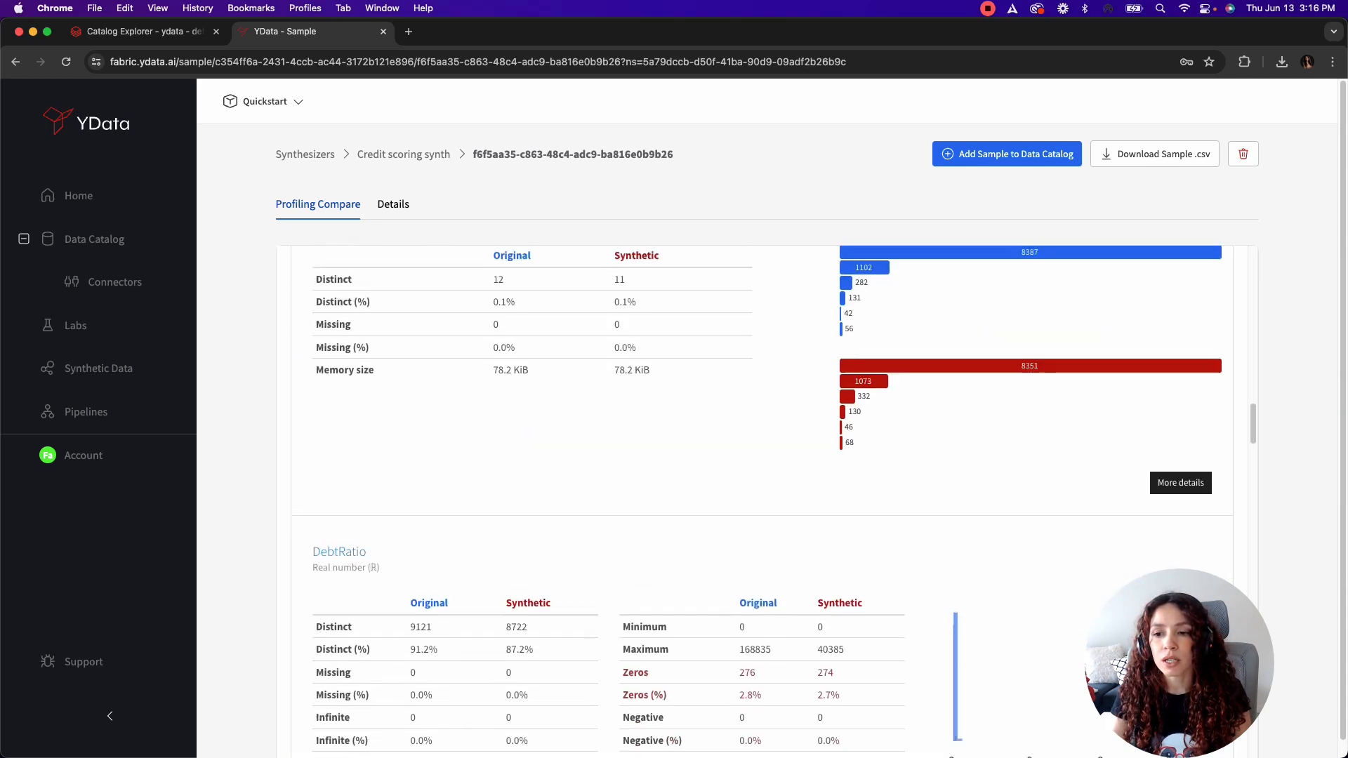
pyautogui.scroll(-3, 763, 502)
pyautogui.scroll(-12, 763, 501)
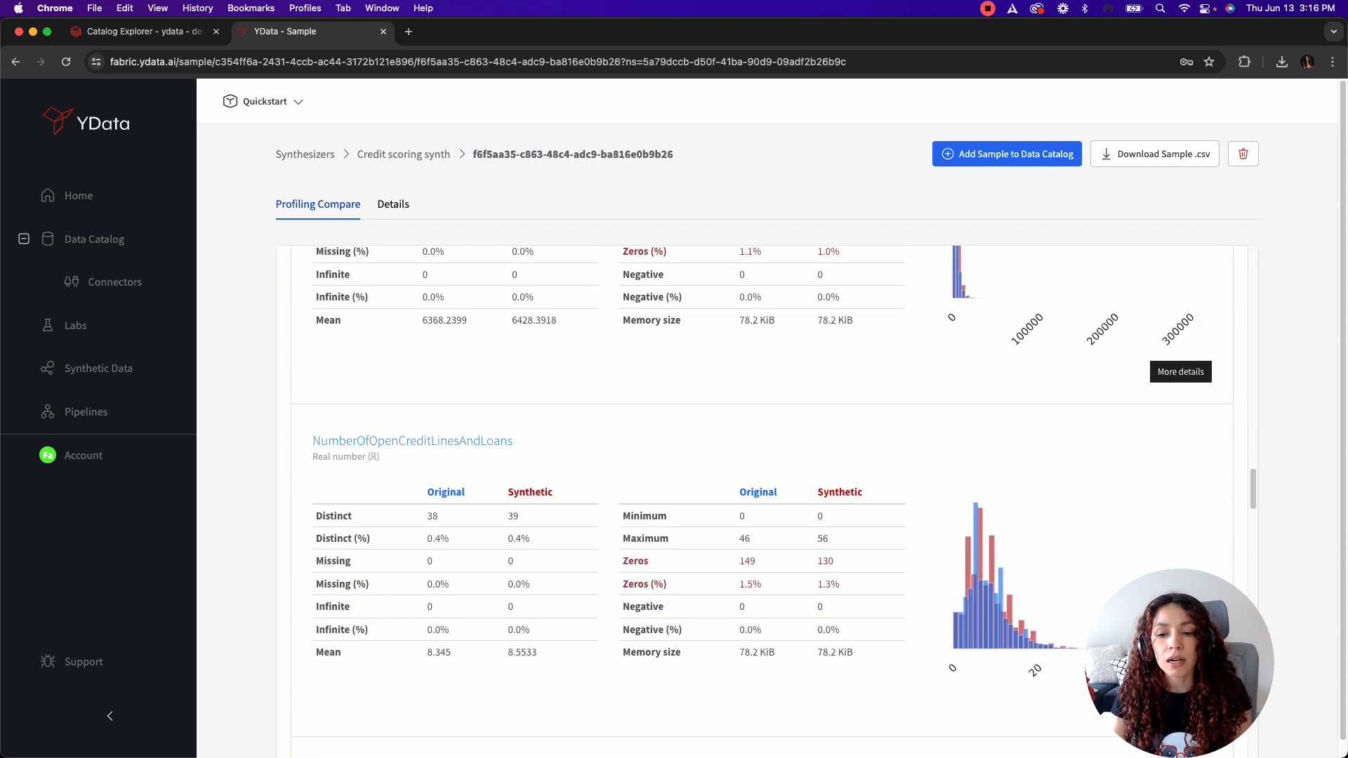
pyautogui.scroll(-8, 1031, 507)
pyautogui.scroll(1, 1032, 506)
pyautogui.scroll(-15, 1032, 507)
pyautogui.scroll(-12, 763, 501)
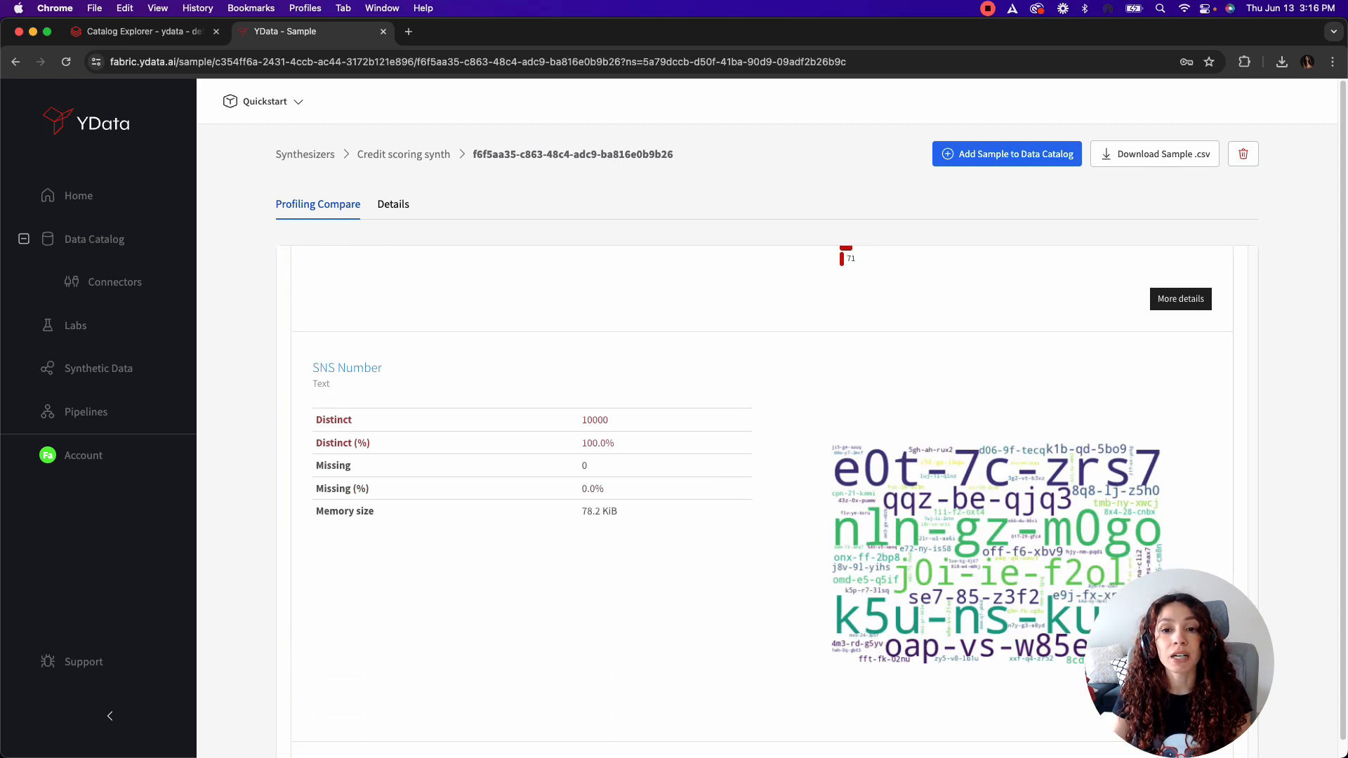
pyautogui.scroll(7, 762, 501)
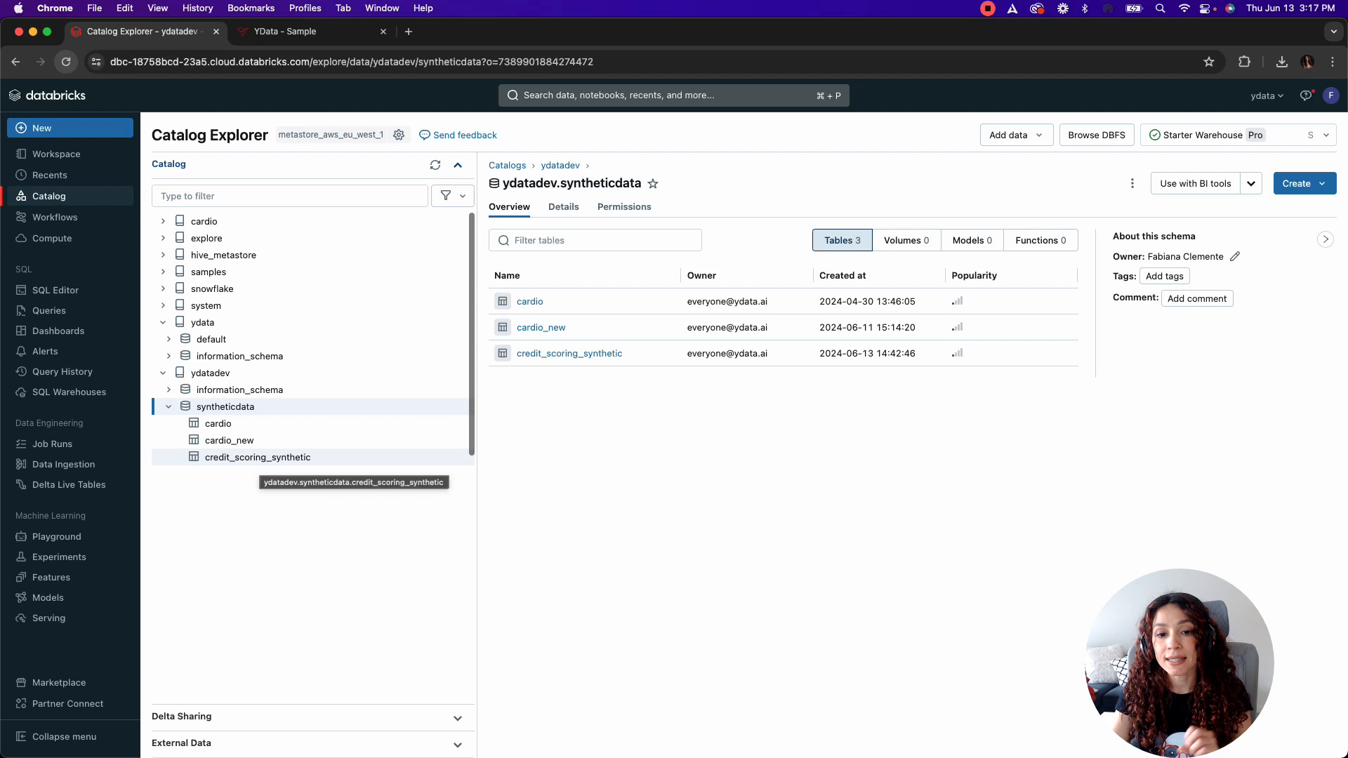
# Step: Switch to the Databricks Catalog Explorer and open the credit_scoring_synthetic table in the ydatadev syntheticdata schema
pyautogui.click(259, 457)
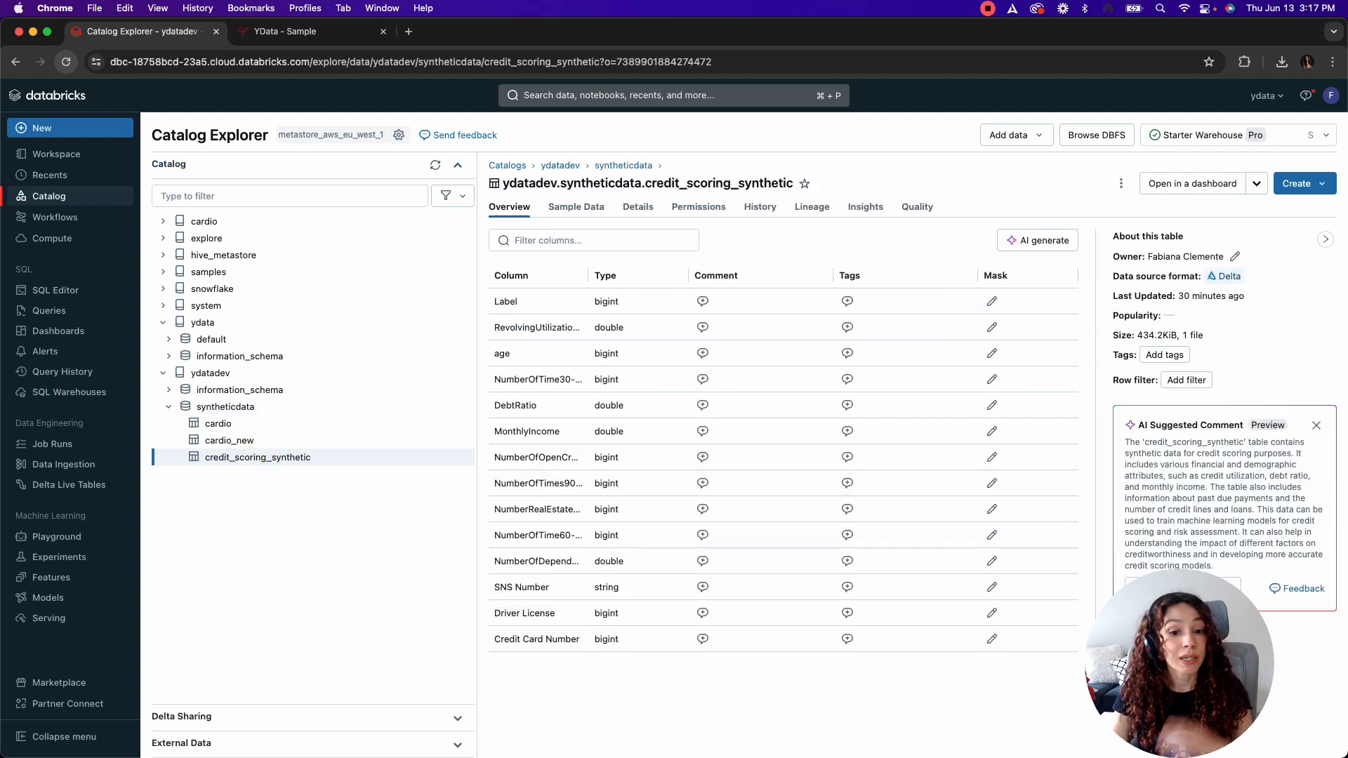